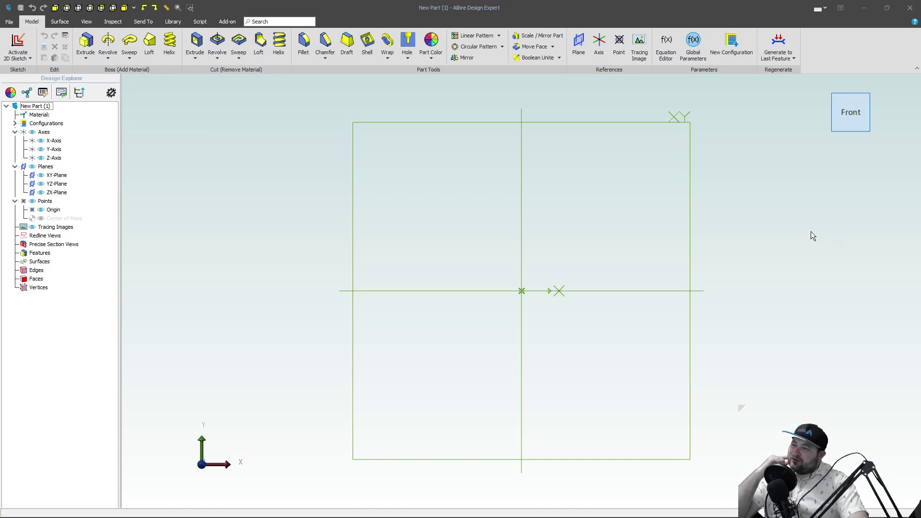
# - Select the XY-Plane and bring up the Script ribbon for the empty part
pyautogui.click(566, 122)
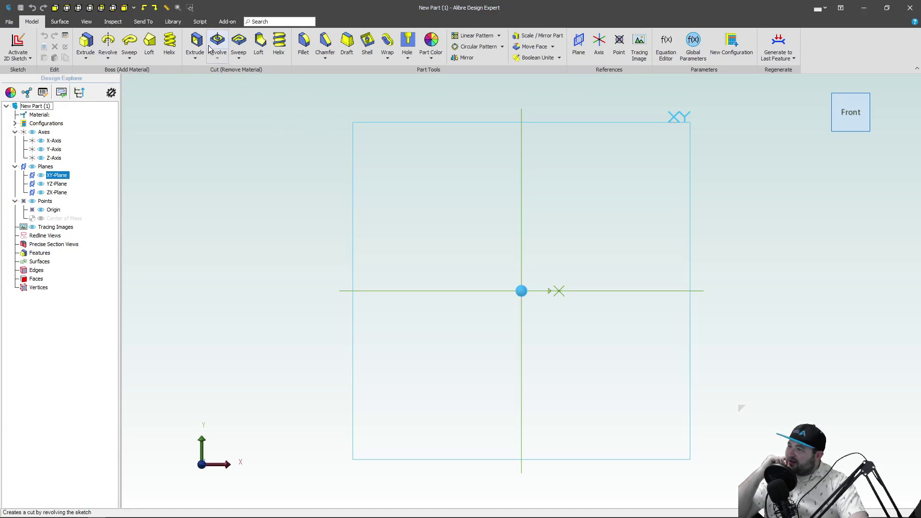
pyautogui.click(199, 23)
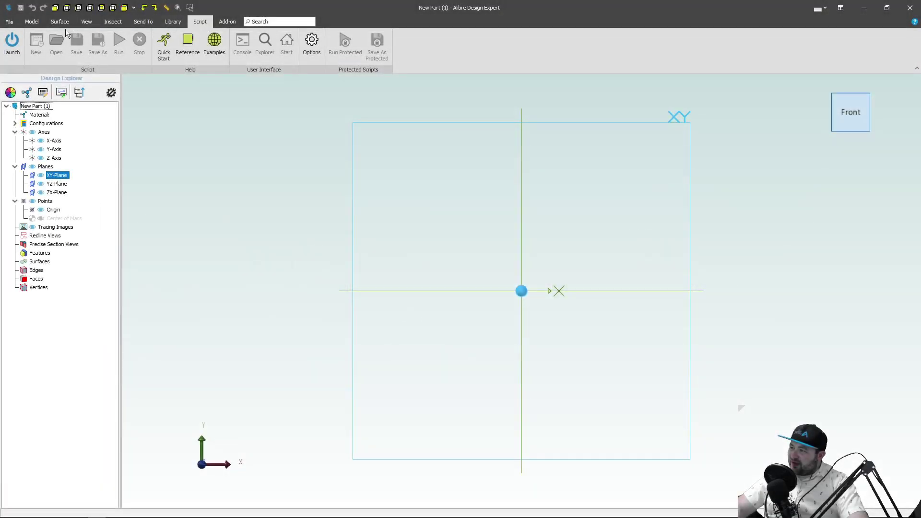
# - Open the Gear Generator script from Library > Examples > Mechanical
pyautogui.click(11, 42)
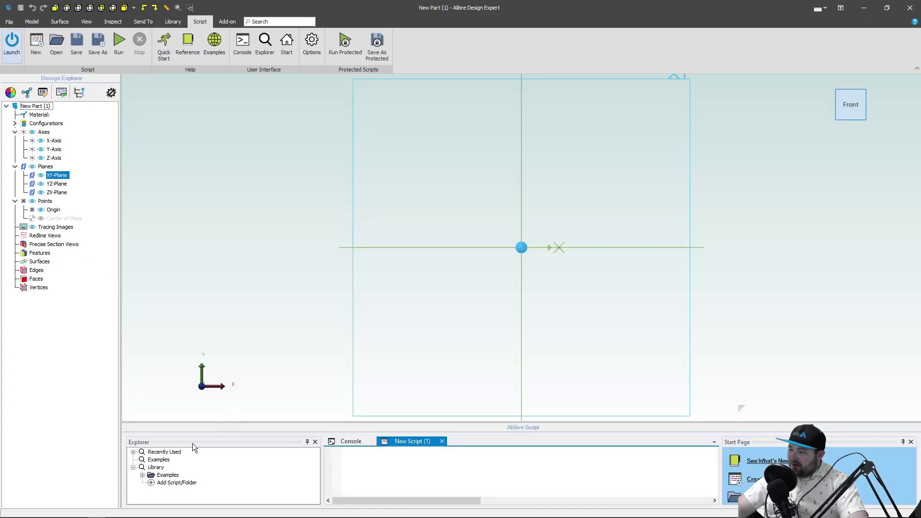
pyautogui.click(132, 468)
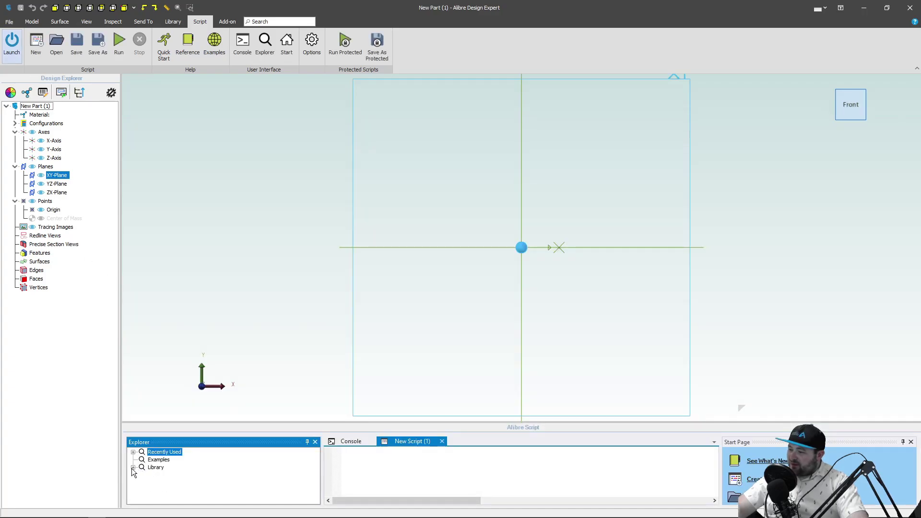
pyautogui.click(142, 475)
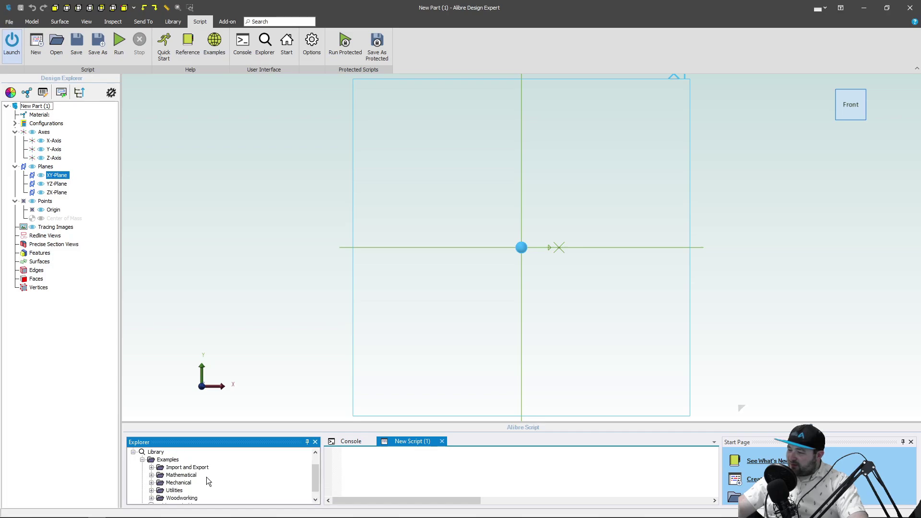
pyautogui.scroll(-1, 207, 478)
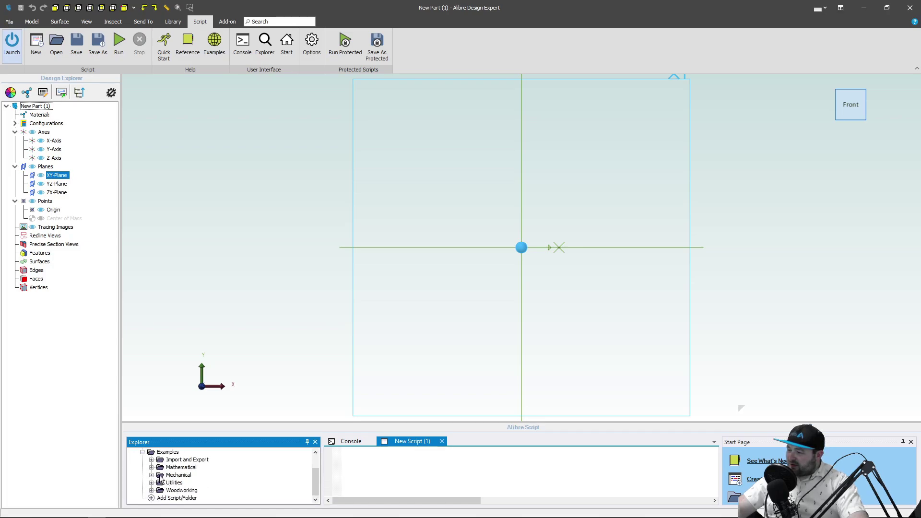
pyautogui.click(151, 475)
pyautogui.doubleClick(192, 483)
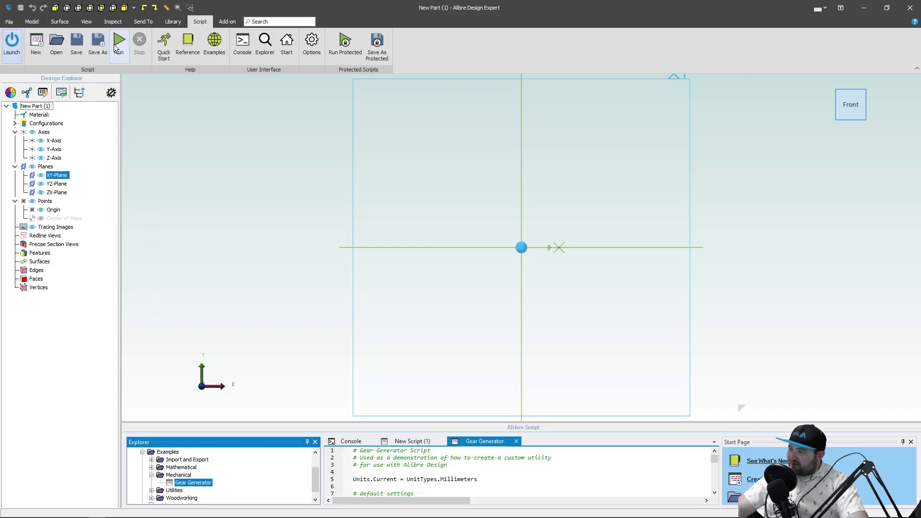
# - Run Gear Generator with 20 teeth, 30 mm pitch diameter, 20° and 3 mm thickness
pyautogui.click(115, 46)
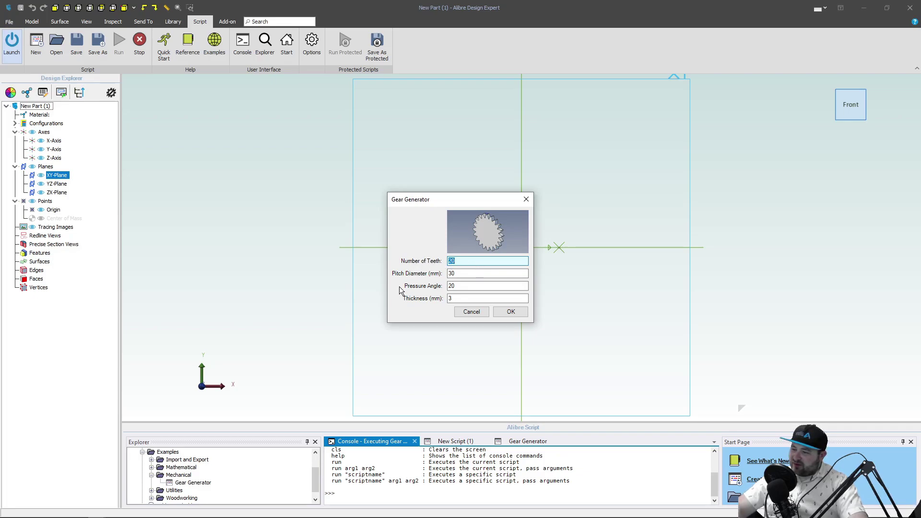
pyautogui.click(474, 261)
pyautogui.moveTo(476, 264); pyautogui.dragTo(436, 265)
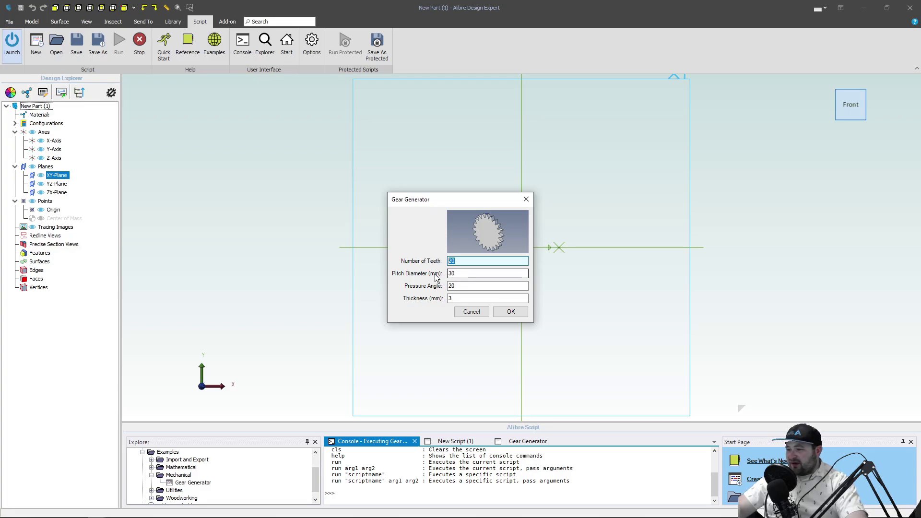
pyautogui.click(508, 313)
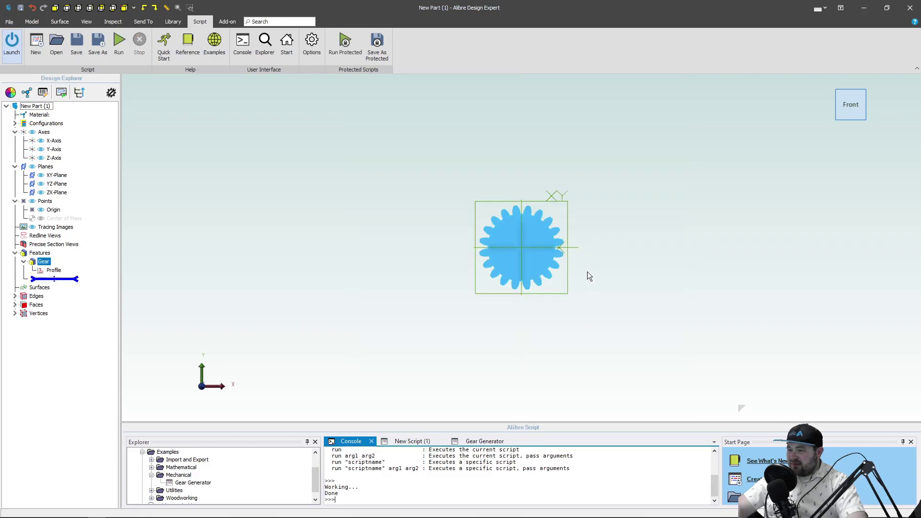
# - Sketch a 5 mm diameter circle at the origin on the gear's front face
pyautogui.moveTo(587, 270); pyautogui.dragTo(538, 249, button='middle')
pyautogui.scroll(5, 563, 266)
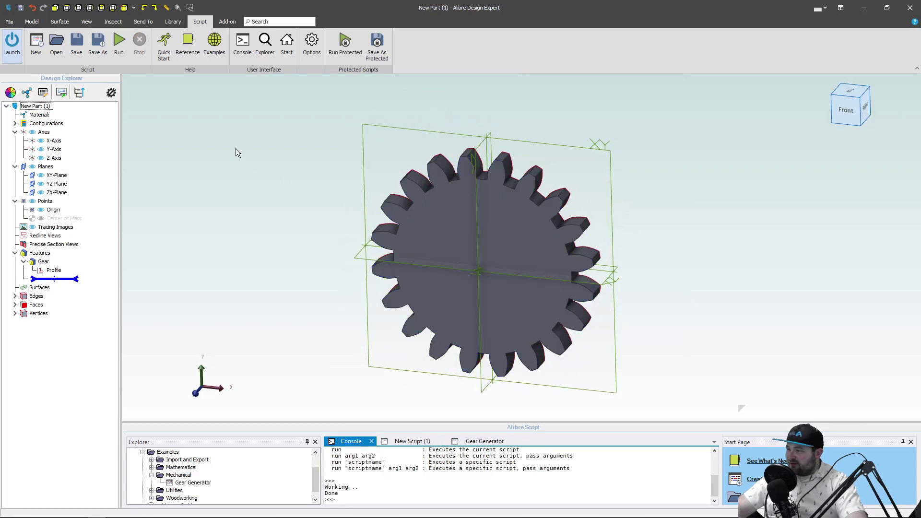
pyautogui.click(32, 22)
pyautogui.click(18, 43)
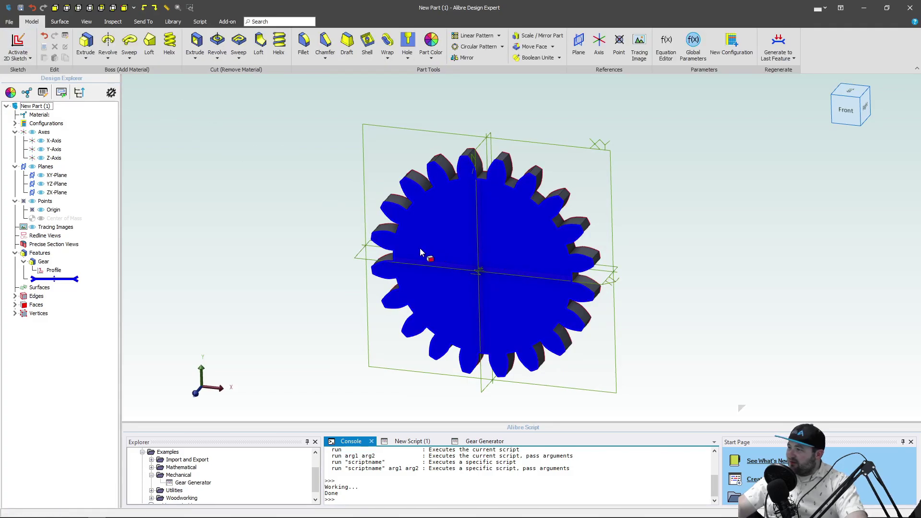
pyautogui.click(427, 228)
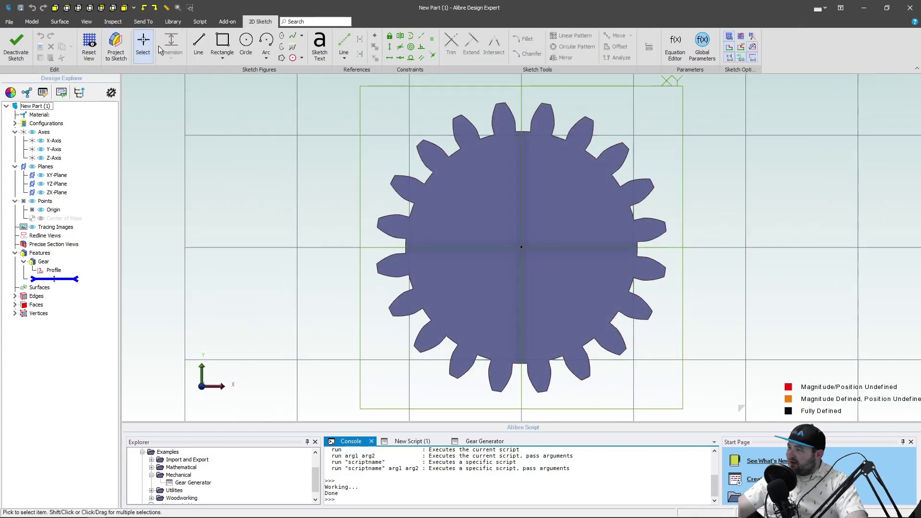
pyautogui.click(246, 42)
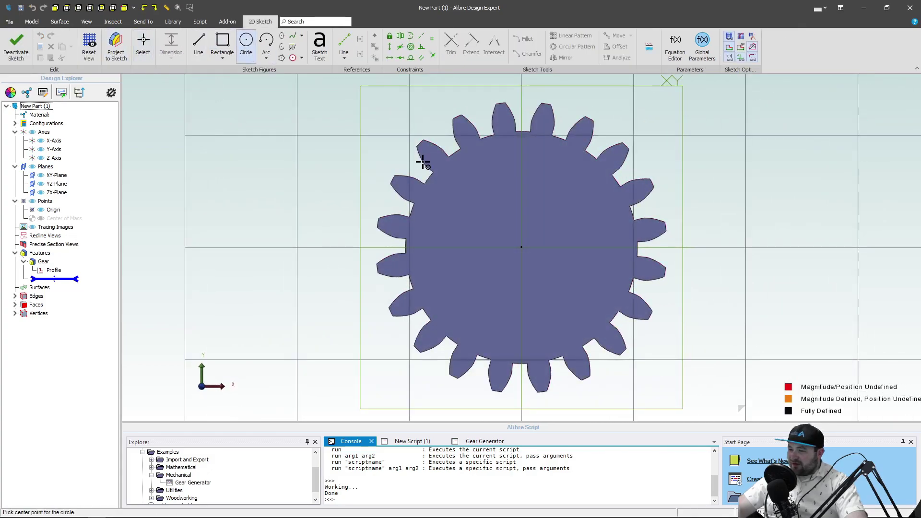
pyautogui.click(522, 247)
pyautogui.click(546, 243)
pyautogui.press('d')
pyautogui.click(535, 231)
pyautogui.click(565, 219)
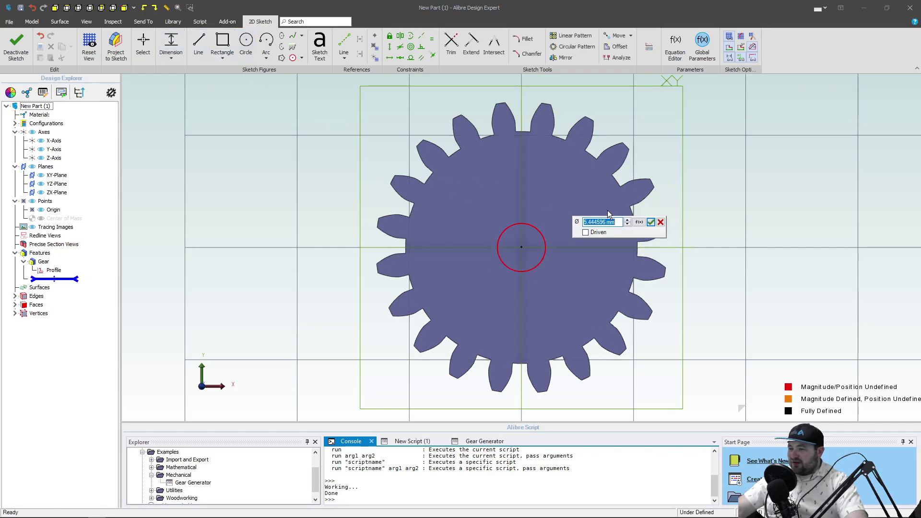
pyautogui.write('5')
pyautogui.press('Return')
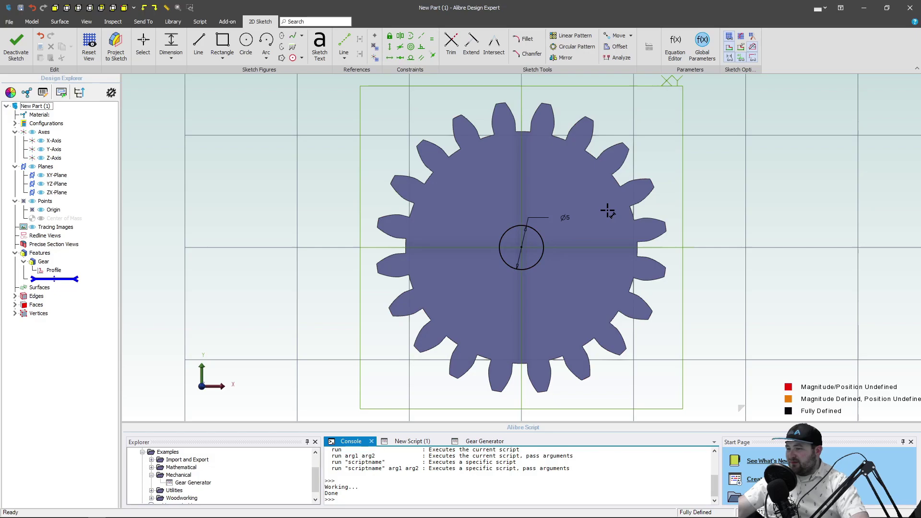
# - Extrude-cut the circle through the gear and check the bore from the front view
pyautogui.click(16, 45)
pyautogui.click(195, 42)
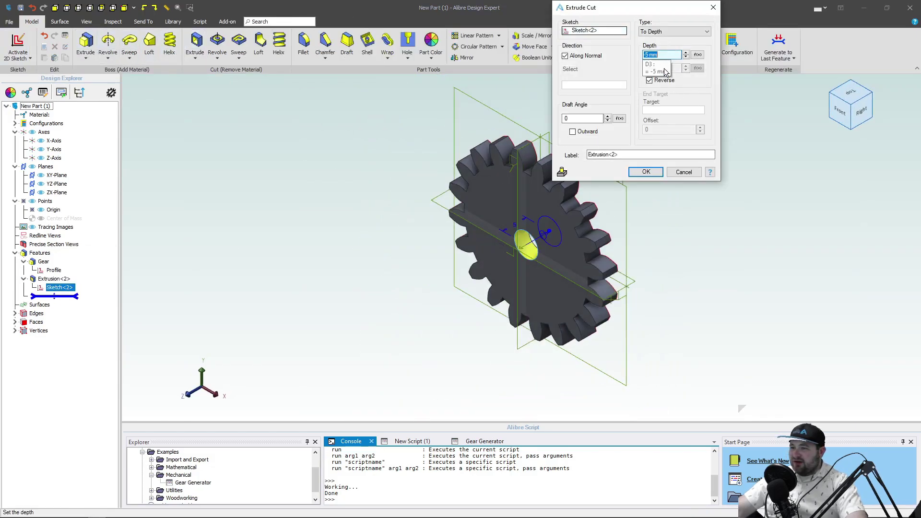
pyautogui.click(646, 172)
pyautogui.scroll(5, 517, 257)
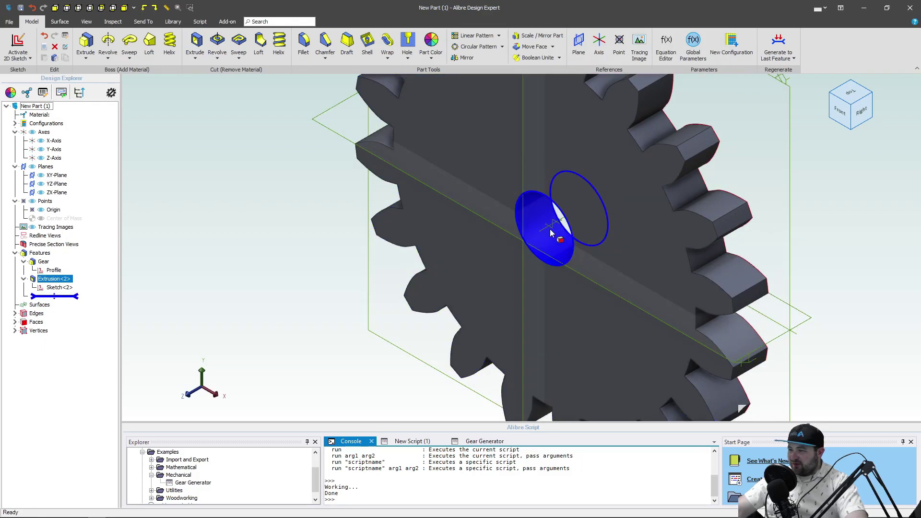
pyautogui.click(762, 195)
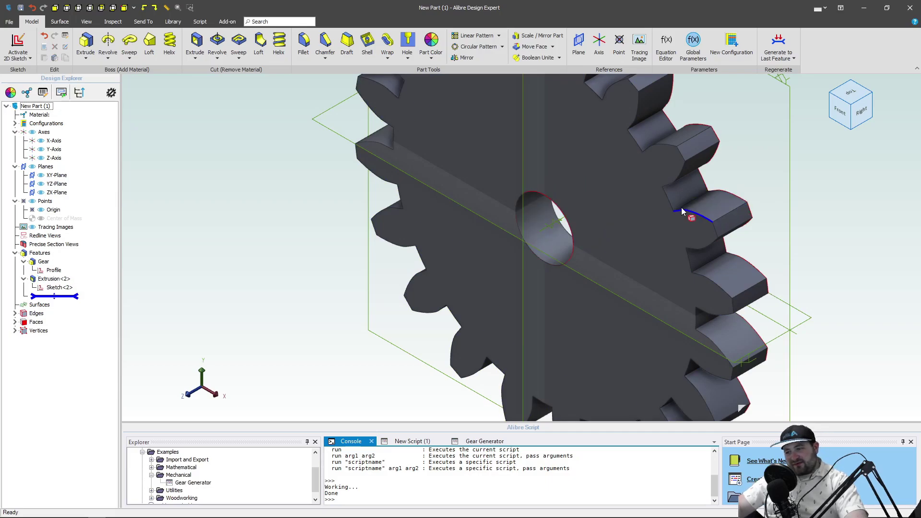
pyautogui.hotkey('ctrl', '1')
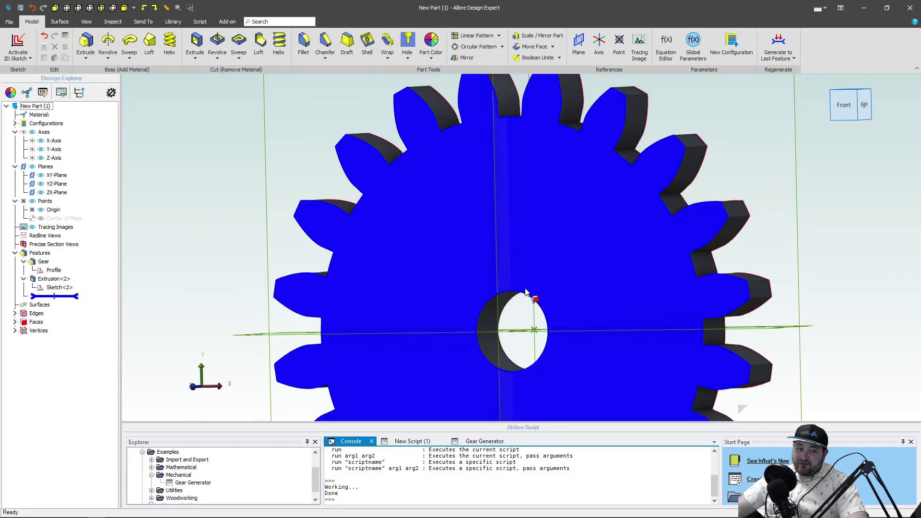
pyautogui.scroll(-8, 489, 280)
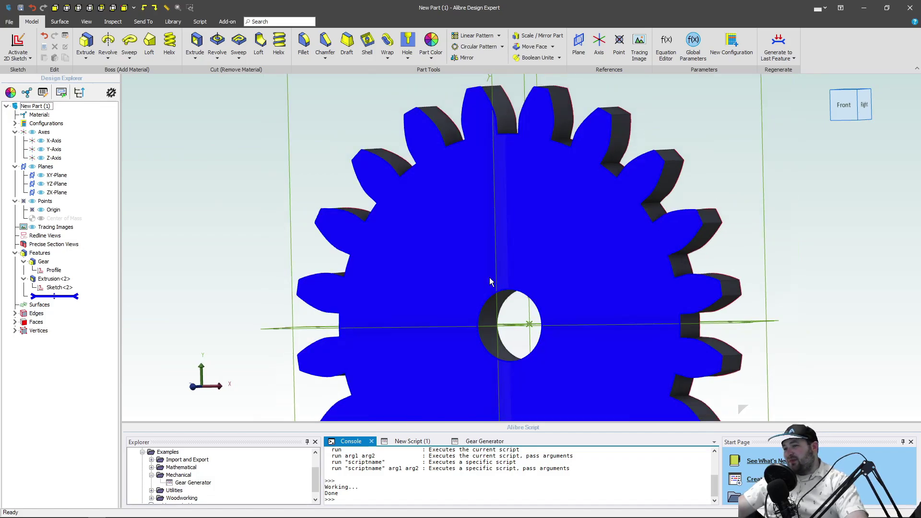
pyautogui.scroll(4, 499, 269)
pyautogui.moveTo(499, 269)
pyautogui.mouseDown(button='middle')
pyautogui.moveTo(545, 262)
pyautogui.moveTo(511, 263)
pyautogui.mouseUp(button='middle')
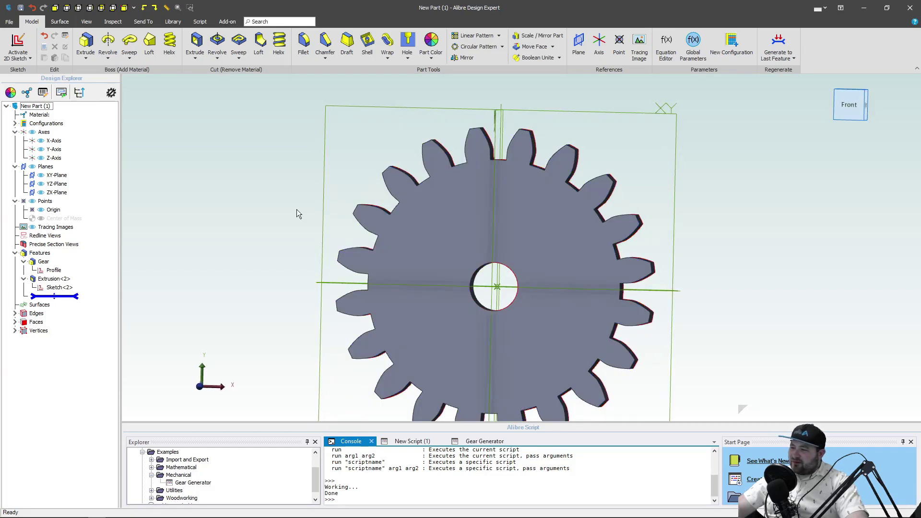
# - Delete Extrusion<2>, Sketch<2> and the Gear feature from the Design Explorer
pyautogui.rightClick(51, 278)
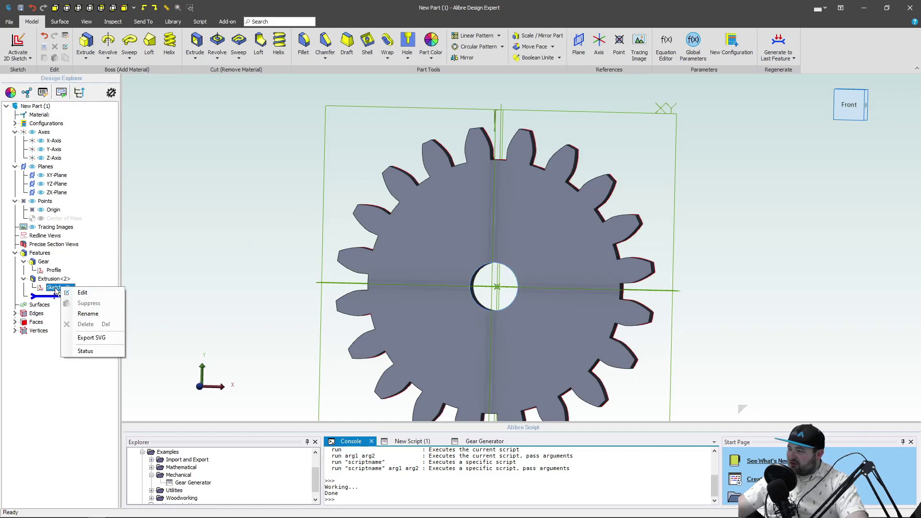
pyautogui.press('Escape')
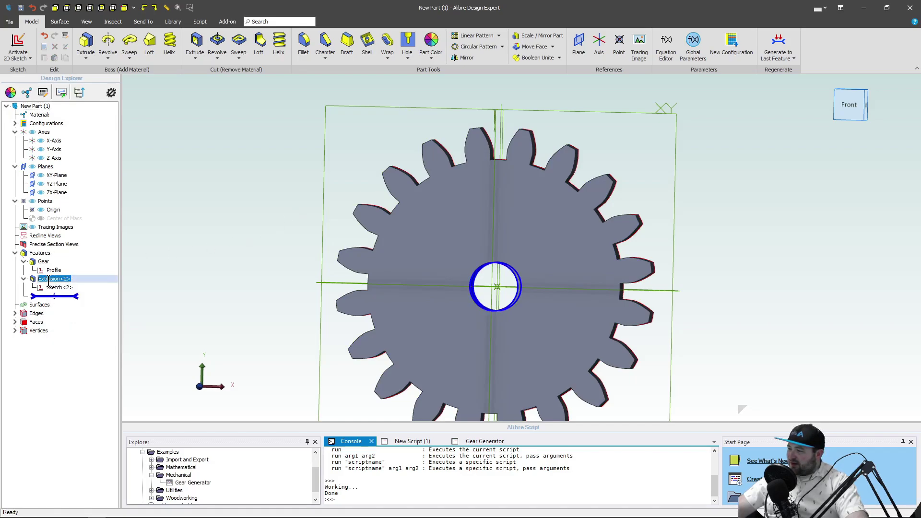
pyautogui.rightClick(51, 279)
pyautogui.click(92, 313)
pyautogui.rightClick(58, 282)
pyautogui.click(72, 311)
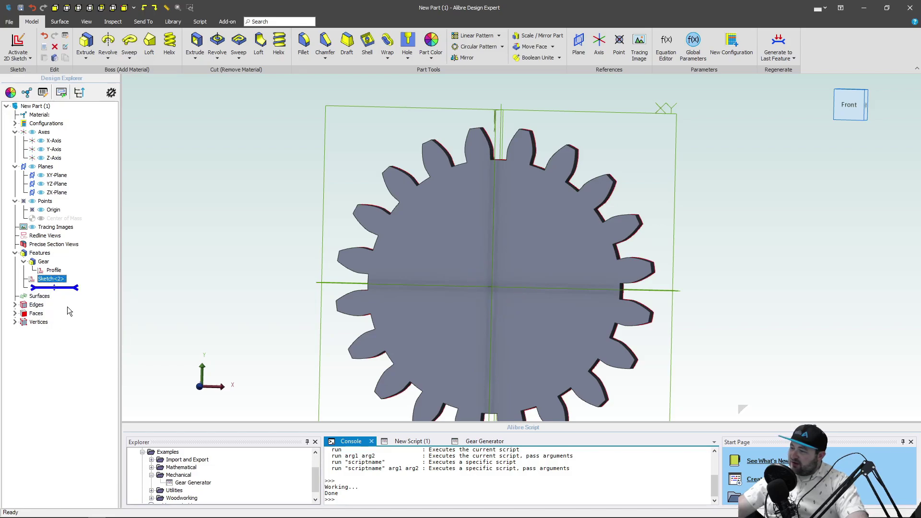
pyautogui.click(44, 263)
pyautogui.rightClick(43, 263)
pyautogui.click(103, 298)
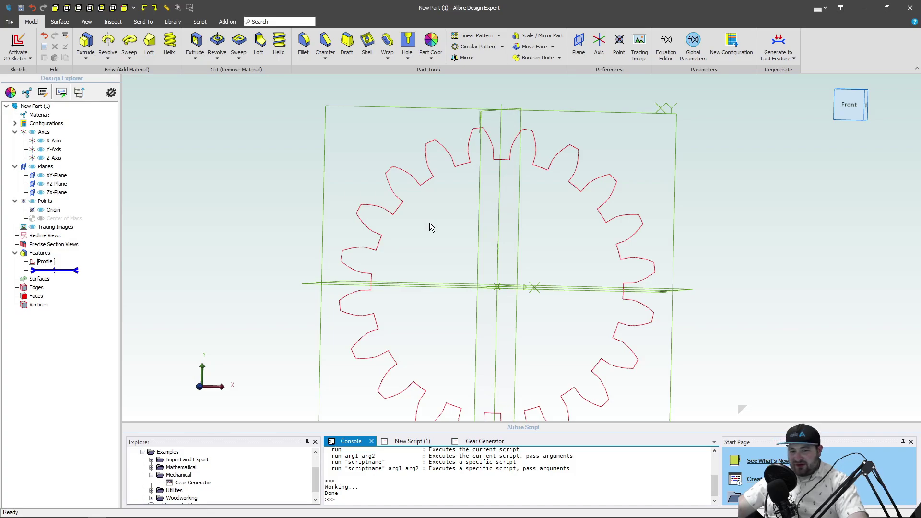
# - Insert Plane<1> parallel to the XY-Plane at the default offset distance
pyautogui.moveTo(442, 230)
pyautogui.mouseDown(button='middle')
pyautogui.moveTo(434, 240)
pyautogui.moveTo(446, 226)
pyautogui.mouseUp(button='middle')
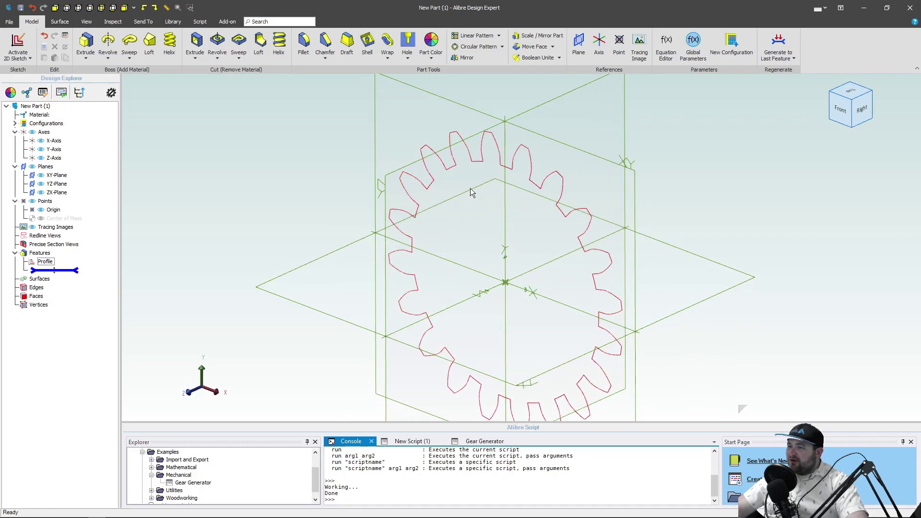
pyautogui.click(577, 60)
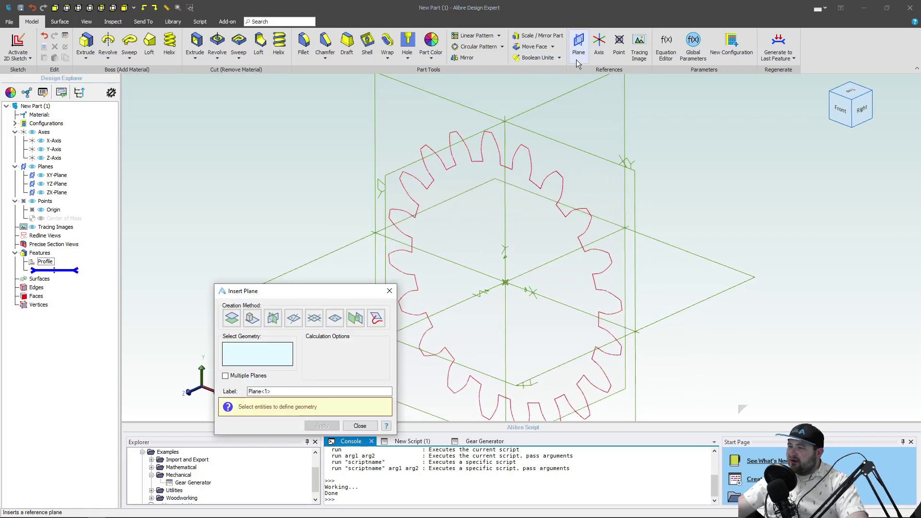
pyautogui.click(465, 107)
pyautogui.doubleClick(337, 356)
pyautogui.press('Return')
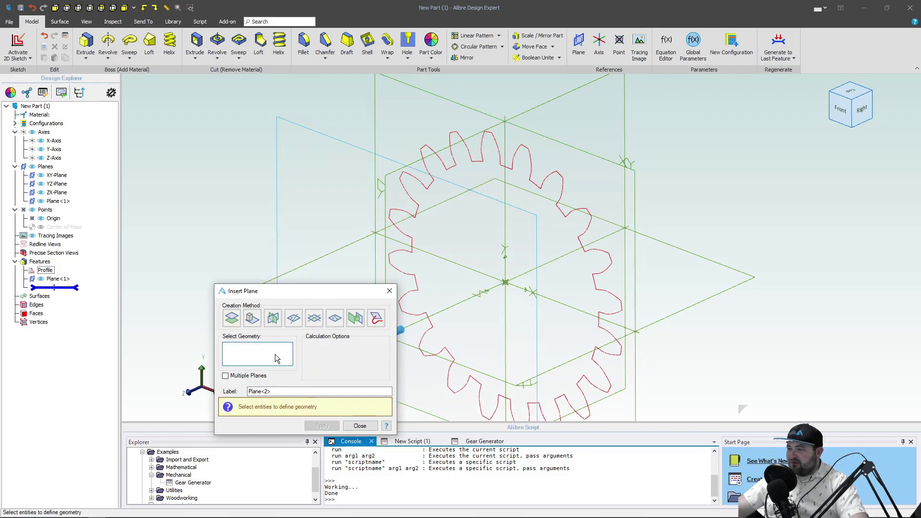
pyautogui.click(360, 426)
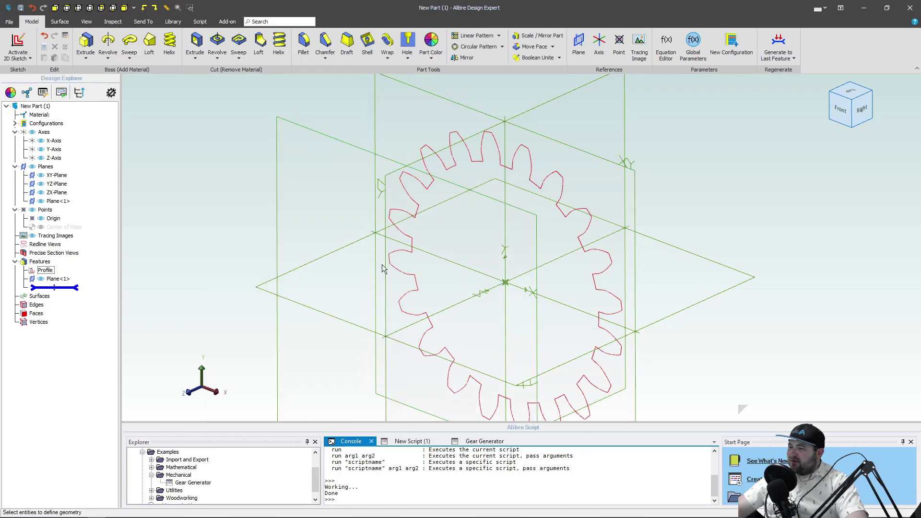
pyautogui.moveTo(385, 265)
pyautogui.mouseDown(button='middle')
pyautogui.moveTo(368, 266)
pyautogui.moveTo(380, 263)
pyautogui.mouseUp(button='middle')
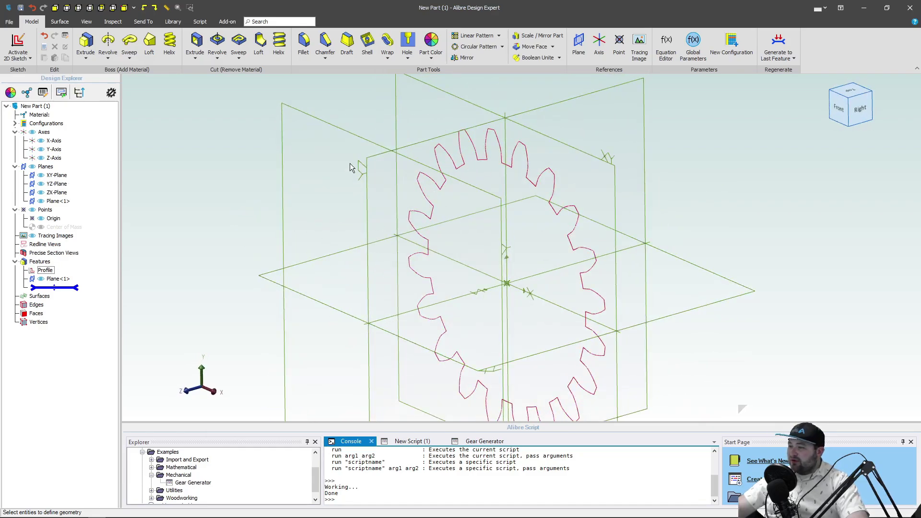
# - Open the Sketch Copier script from the Utilities examples
pyautogui.click(352, 136)
pyautogui.click(351, 135)
pyautogui.scroll(-1, 186, 480)
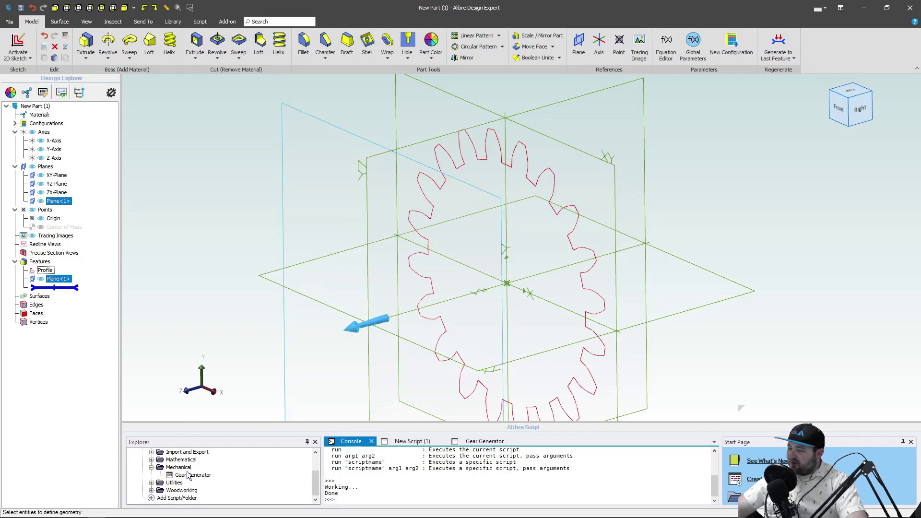
pyautogui.click(152, 484)
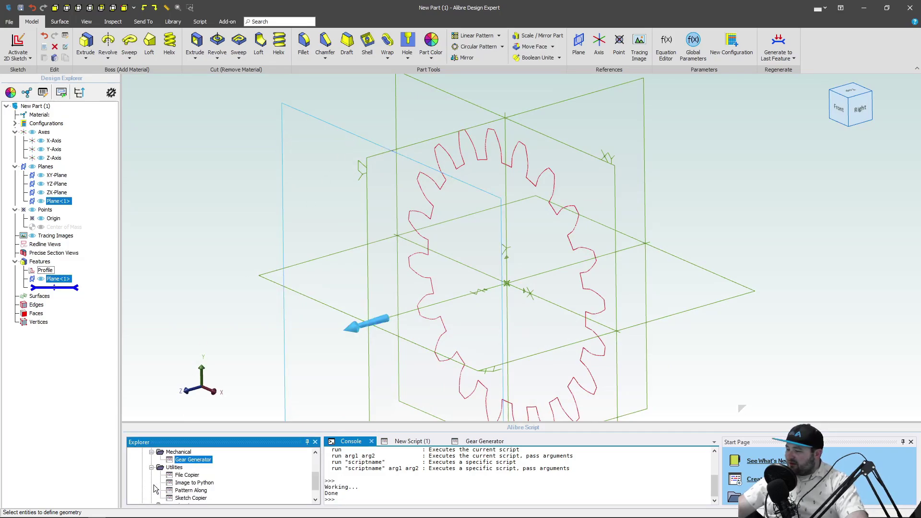
pyautogui.doubleClick(187, 499)
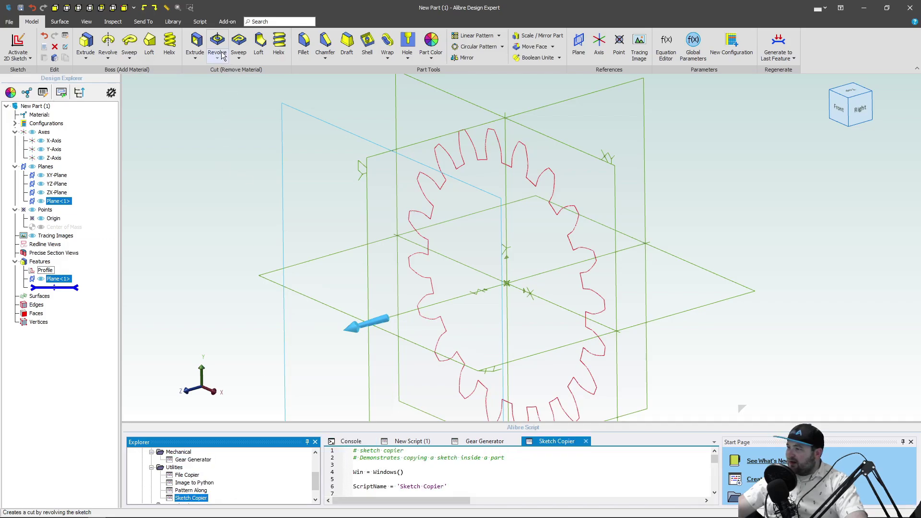
# - Run Sketch Copier with Profile as source and Plane<1> as destination
pyautogui.click(200, 21)
pyautogui.click(128, 44)
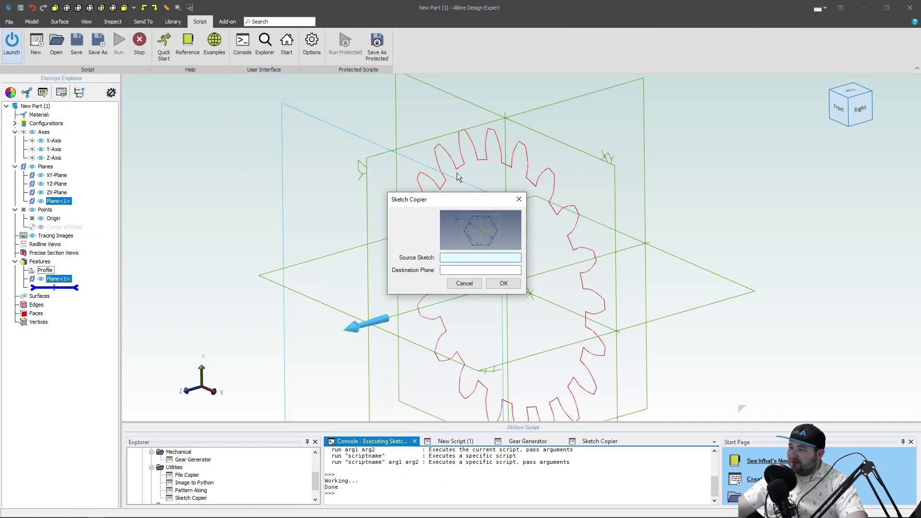
pyautogui.click(487, 153)
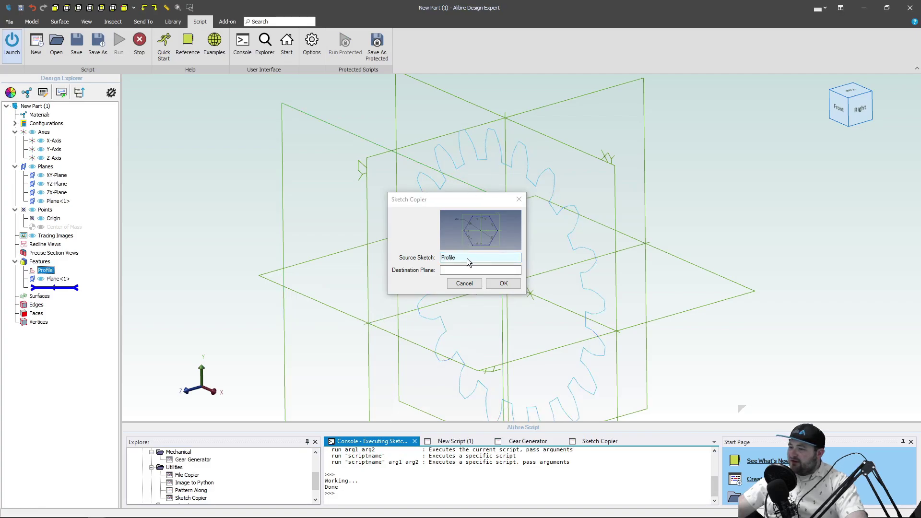
pyautogui.click(463, 270)
pyautogui.click(530, 294)
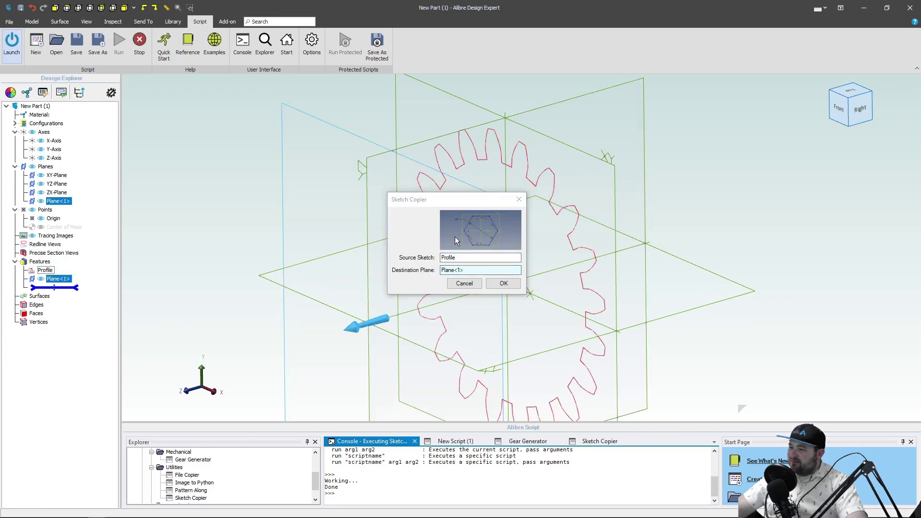
pyautogui.click(503, 283)
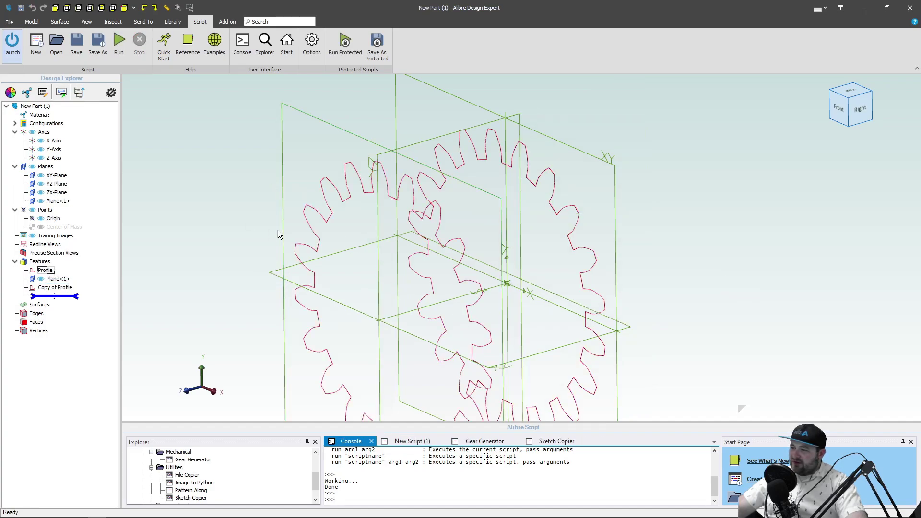
# - Edit Copy of Profile and rotate all its figures 3° about the origin
pyautogui.rightClick(48, 294)
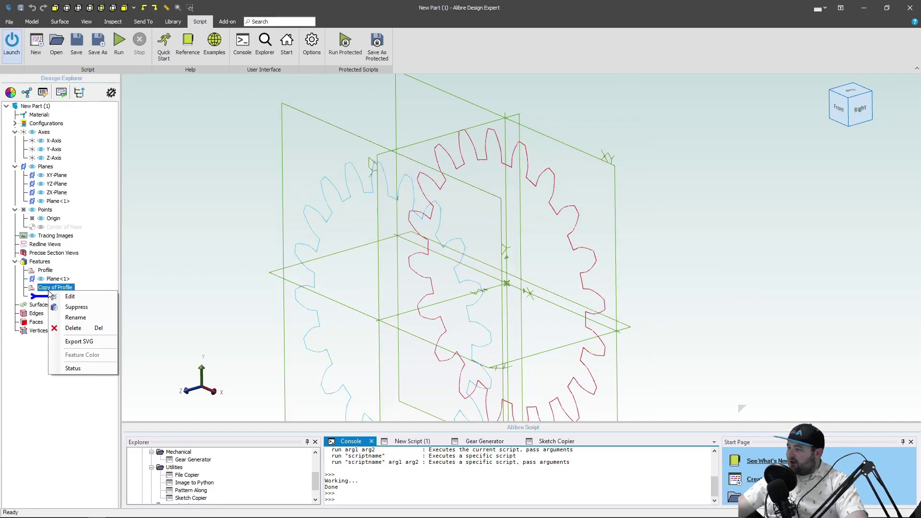
pyautogui.click(72, 296)
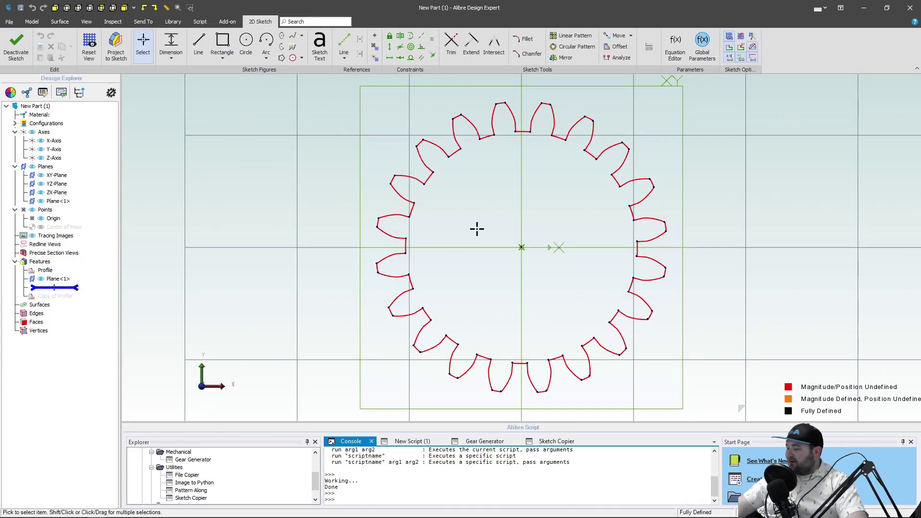
pyautogui.hotkey('ctrl', 'a')
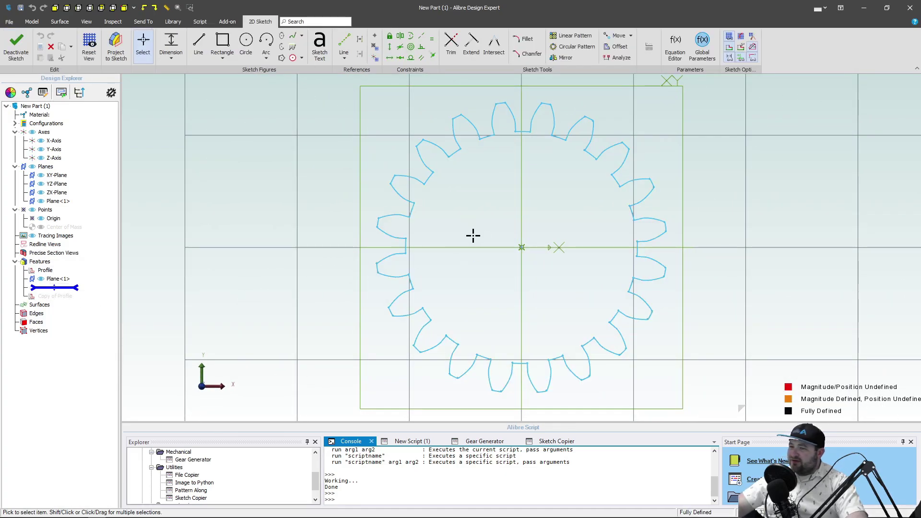
pyautogui.click(631, 35)
pyautogui.click(625, 66)
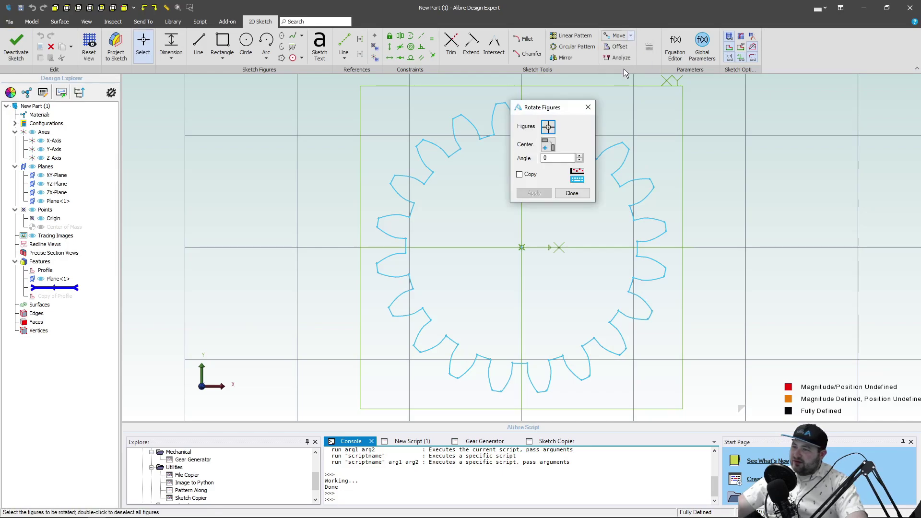
pyautogui.click(557, 158)
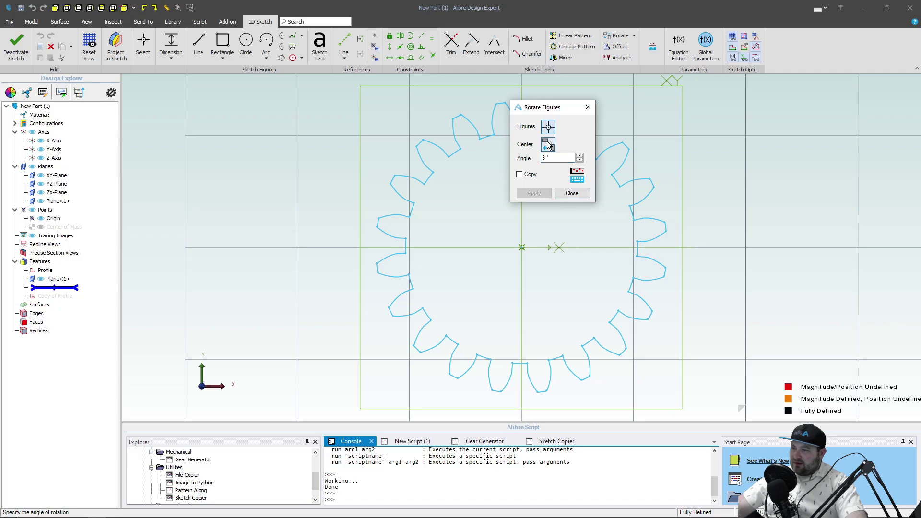
pyautogui.click(547, 144)
pyautogui.click(523, 248)
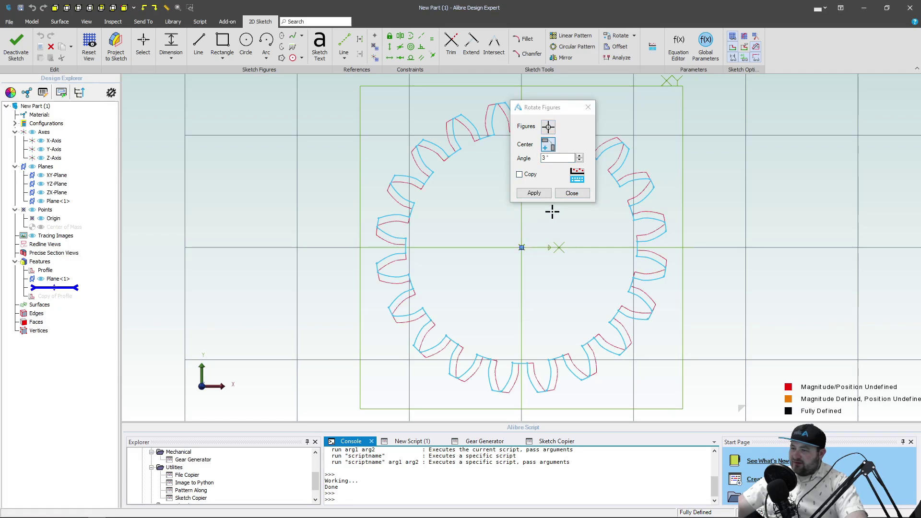
pyautogui.click(539, 194)
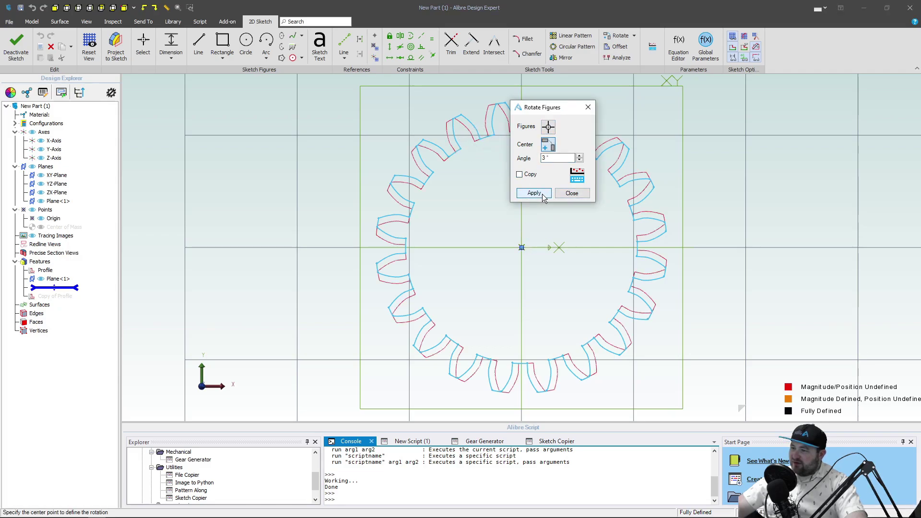
pyautogui.click(571, 194)
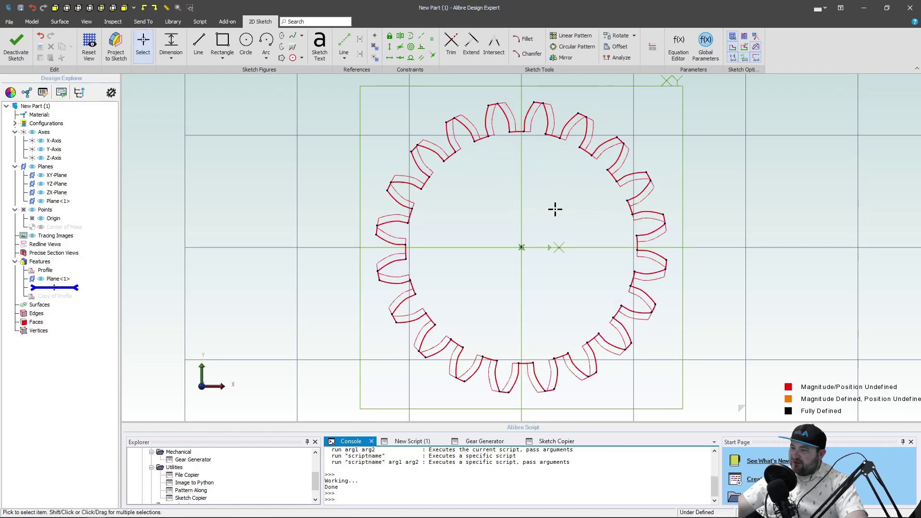
pyautogui.moveTo(553, 209)
pyautogui.mouseDown(button='middle')
pyautogui.moveTo(539, 217)
pyautogui.moveTo(543, 226)
pyautogui.mouseUp(button='middle')
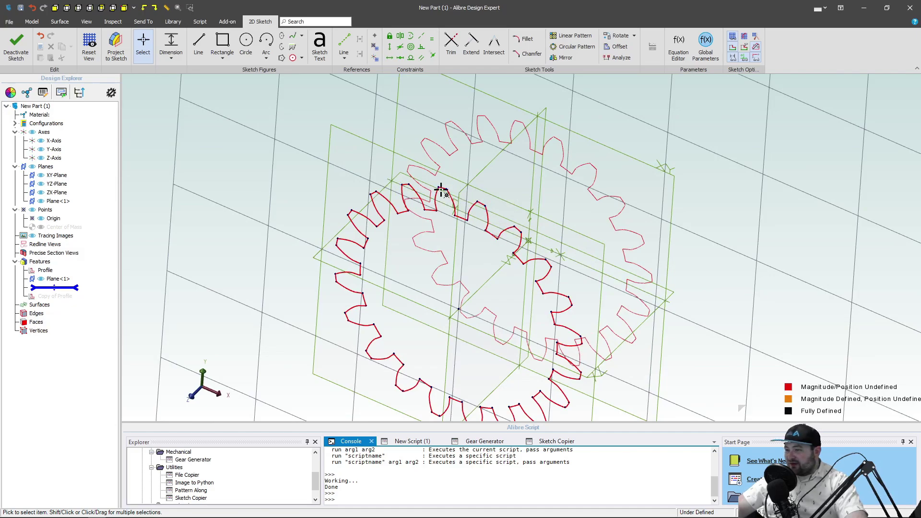
# - Exit the sketch and boss-loft Profile to Copy of Profile, creating Loft<2>
pyautogui.click(16, 44)
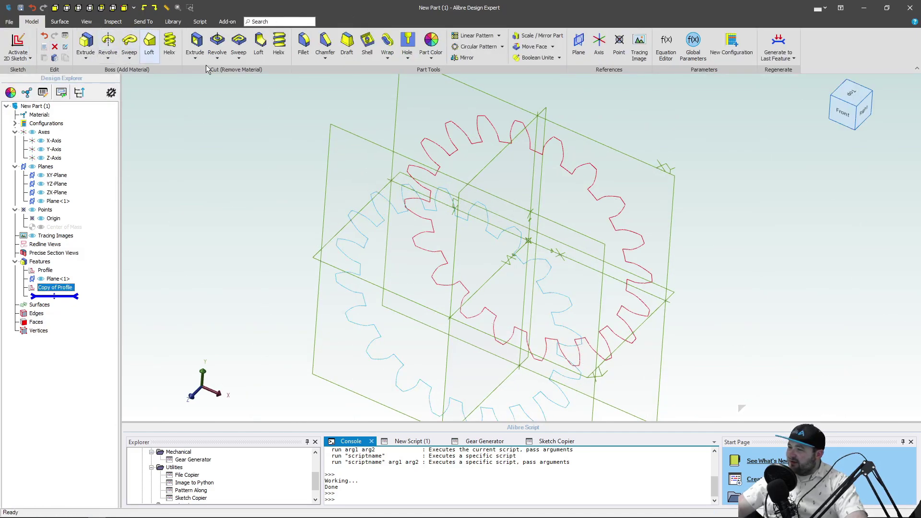
pyautogui.click(149, 42)
pyautogui.click(416, 193)
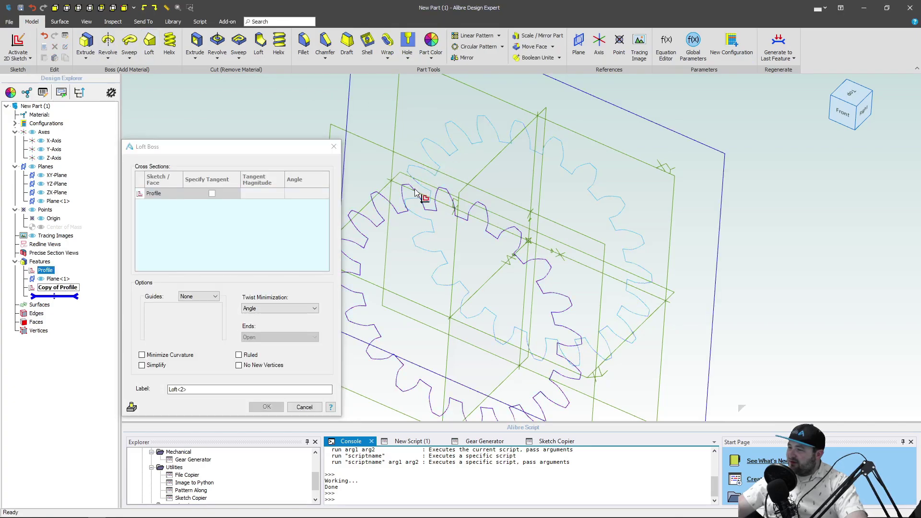
pyautogui.click(412, 190)
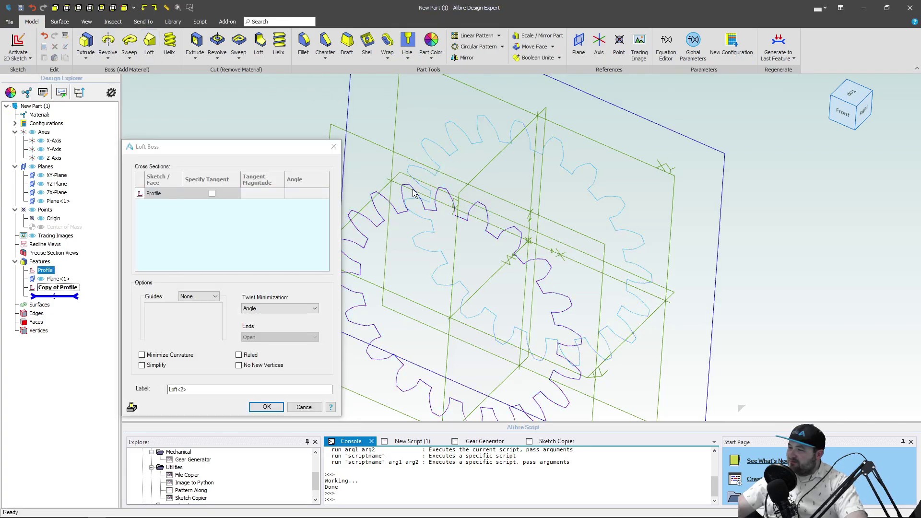
pyautogui.moveTo(456, 225); pyautogui.dragTo(478, 217, button='middle')
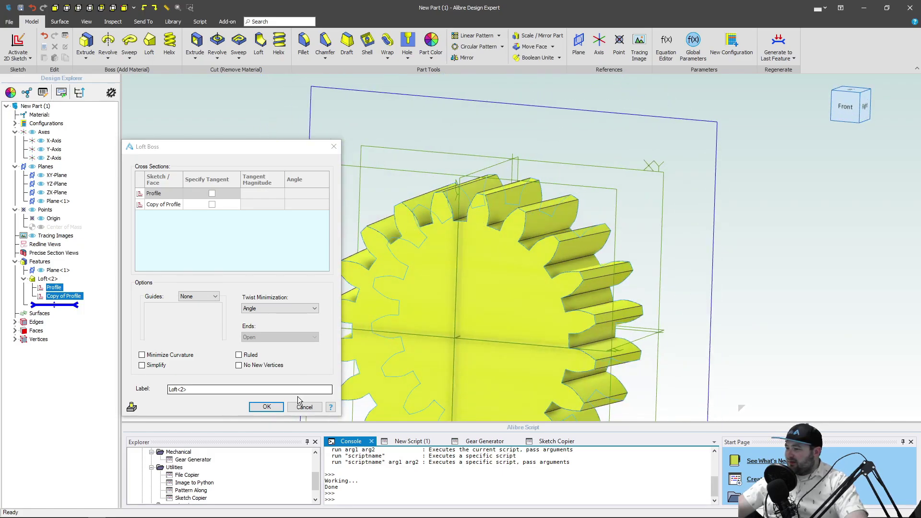
pyautogui.click(267, 407)
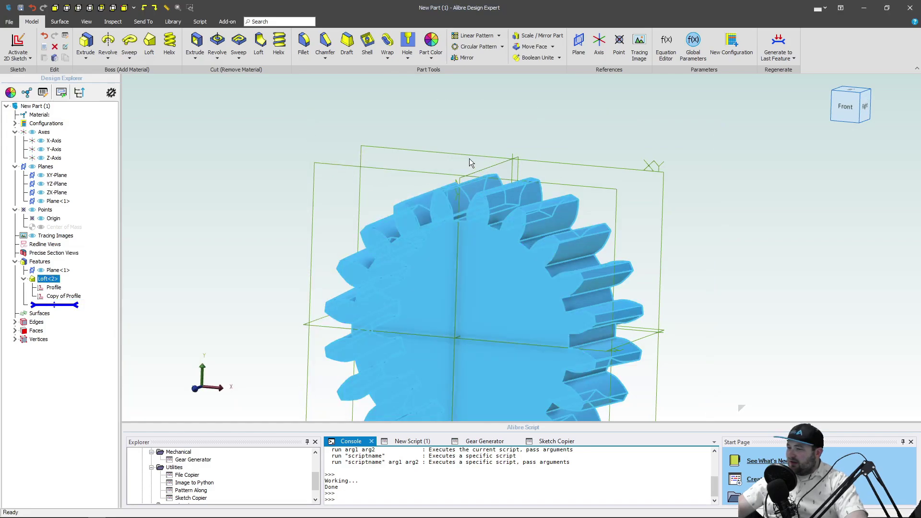
pyautogui.click(612, 117)
pyautogui.moveTo(611, 117); pyautogui.dragTo(589, 128, button='middle')
# - Rotate all Copy of Profile figures a further 10° about the origin, then exit the sketch
pyautogui.rightClick(53, 296)
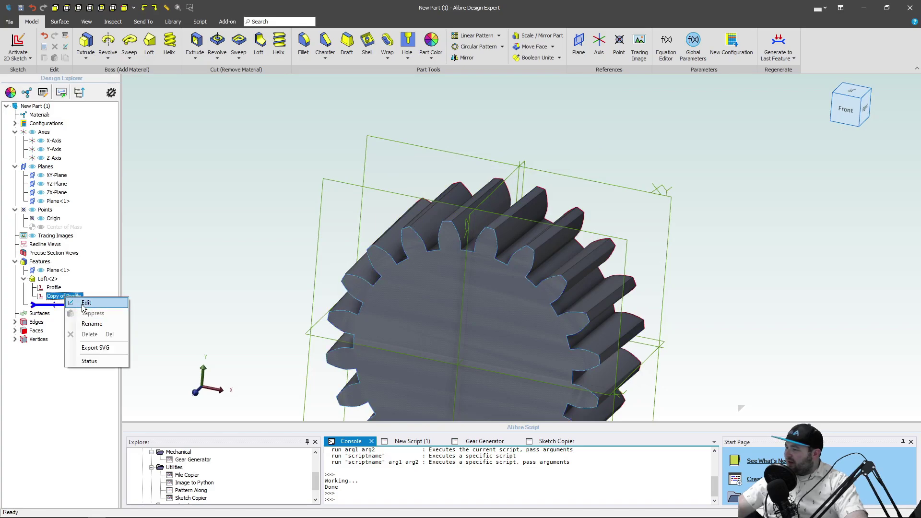
pyautogui.click(82, 302)
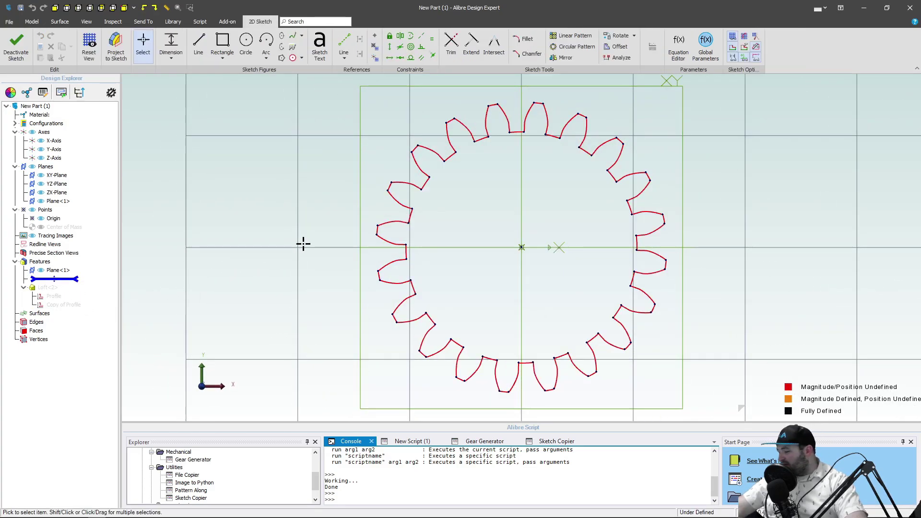
pyautogui.hotkey('ctrl', 'a')
pyautogui.click(622, 37)
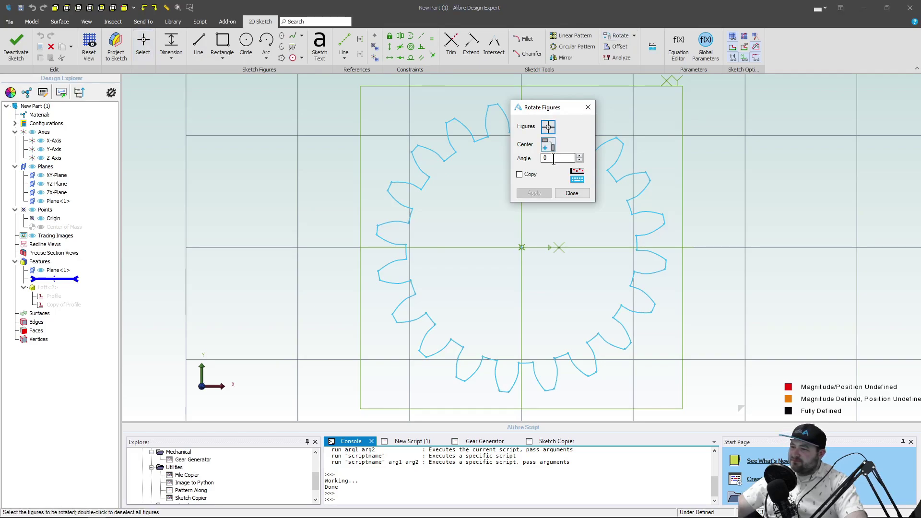
pyautogui.click(553, 158)
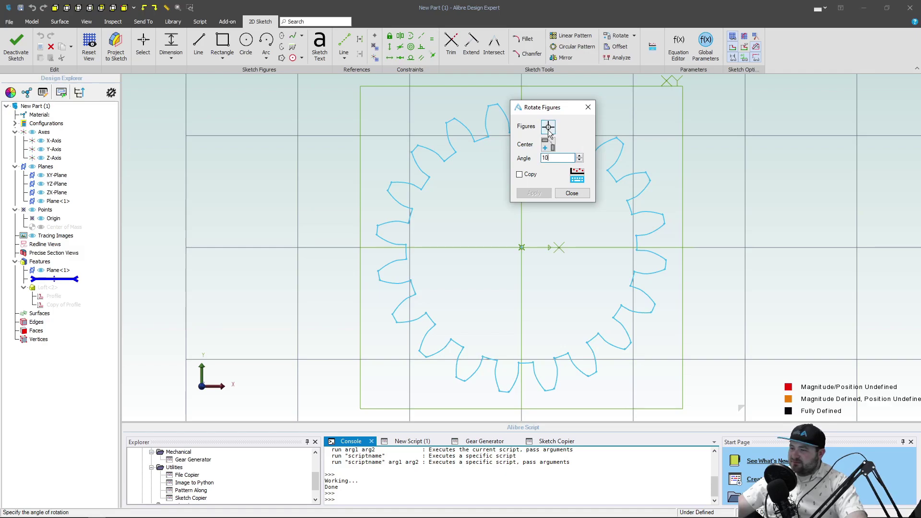
pyautogui.press('Tab')
pyautogui.click(522, 247)
pyautogui.click(537, 193)
pyautogui.click(571, 193)
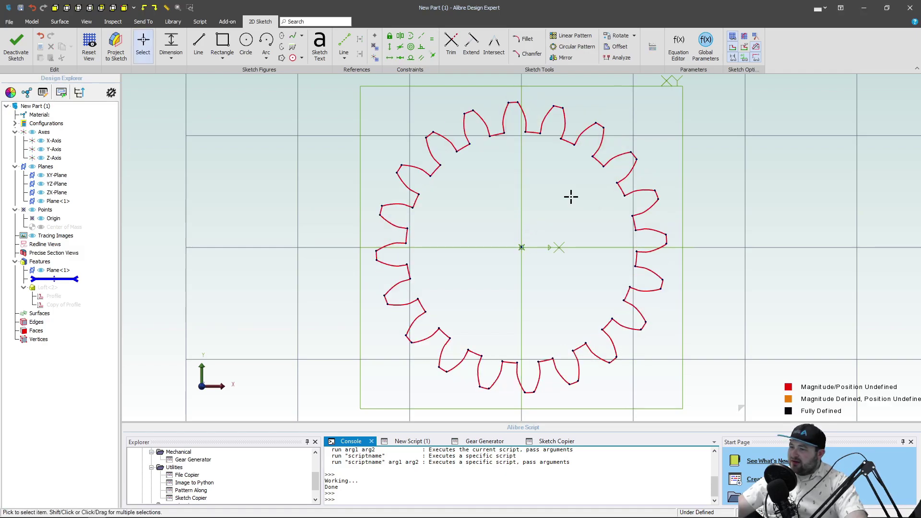
pyautogui.moveTo(562, 206)
pyautogui.mouseDown(button='middle')
pyautogui.moveTo(364, 154)
pyautogui.moveTo(152, 75)
pyautogui.mouseUp(button='middle')
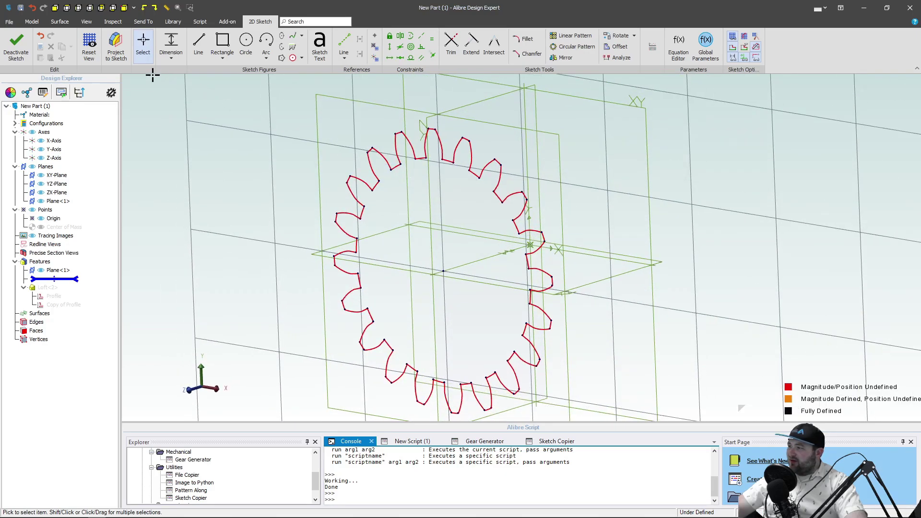
pyautogui.click(16, 46)
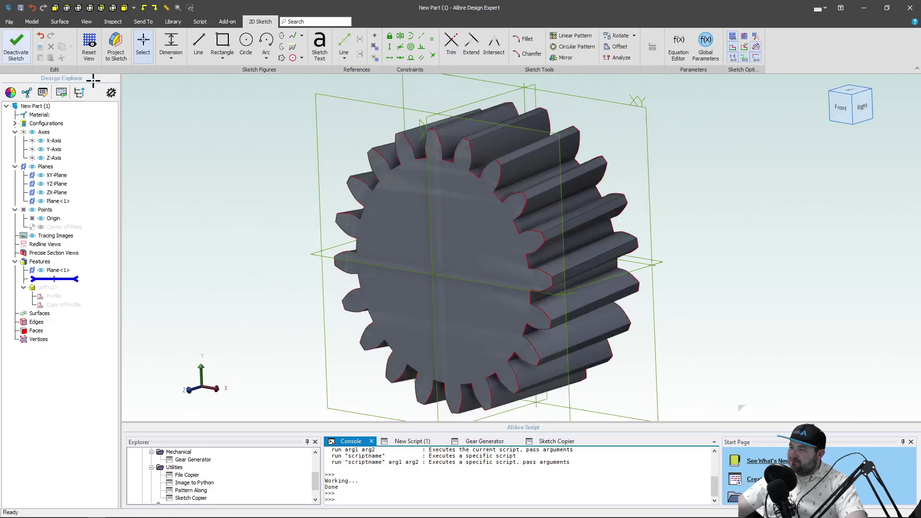
# - Inspect the twisted gear from the side, then delete Loft<2>
pyautogui.moveTo(93, 77)
pyautogui.mouseDown(button='middle')
pyautogui.moveTo(261, 145)
pyautogui.moveTo(288, 166)
pyautogui.moveTo(278, 170)
pyautogui.moveTo(302, 171)
pyautogui.moveTo(291, 166)
pyautogui.mouseUp(button='middle')
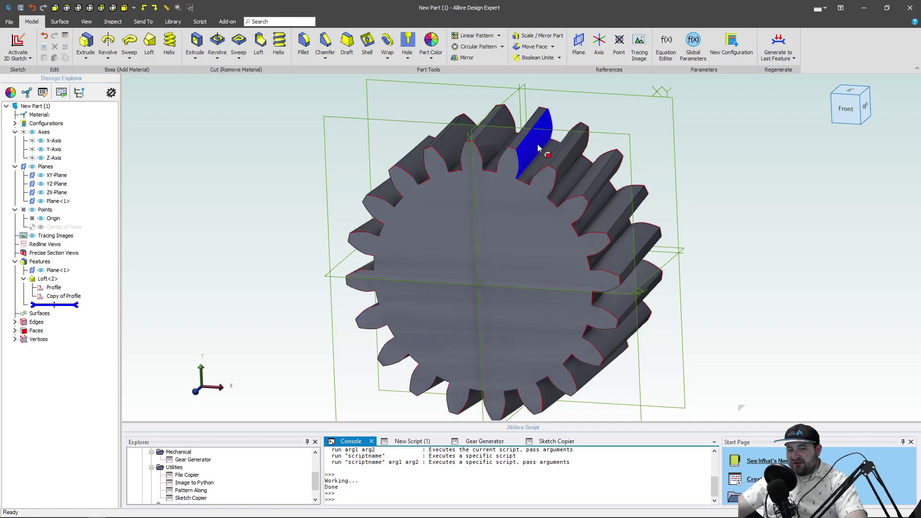
pyautogui.moveTo(527, 154); pyautogui.dragTo(517, 182, button='middle')
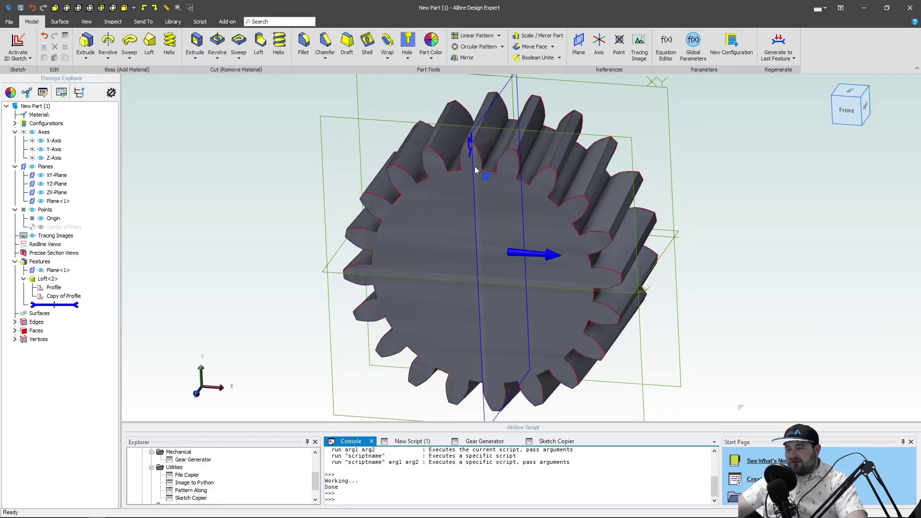
pyautogui.rightClick(56, 293)
pyautogui.press('Escape')
pyautogui.click(47, 279)
pyautogui.press('Delete')
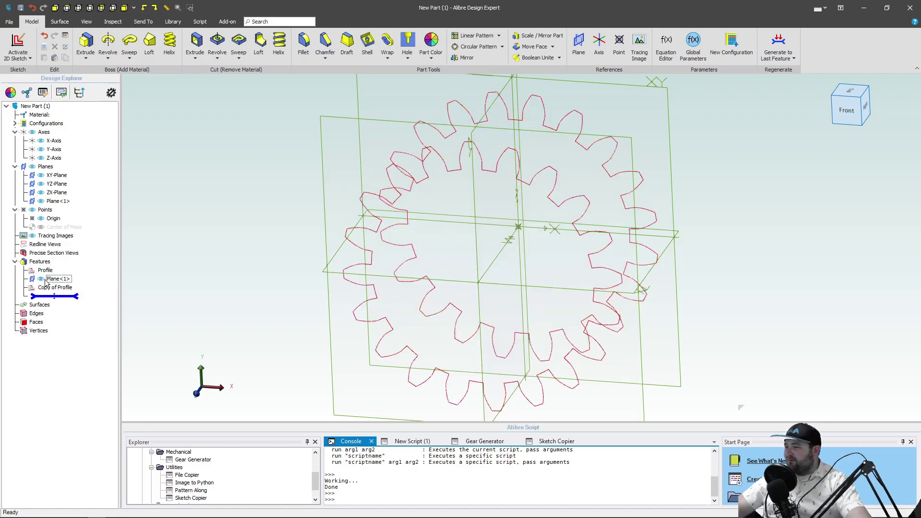
# - Edit the Profile sketch and convert the whole gear outline to reference geometry
pyautogui.rightClick(42, 271)
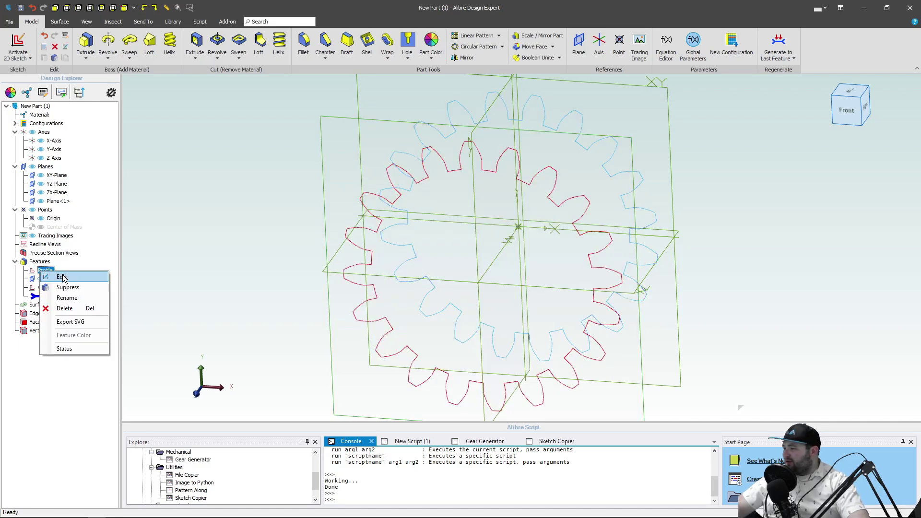
pyautogui.click(61, 277)
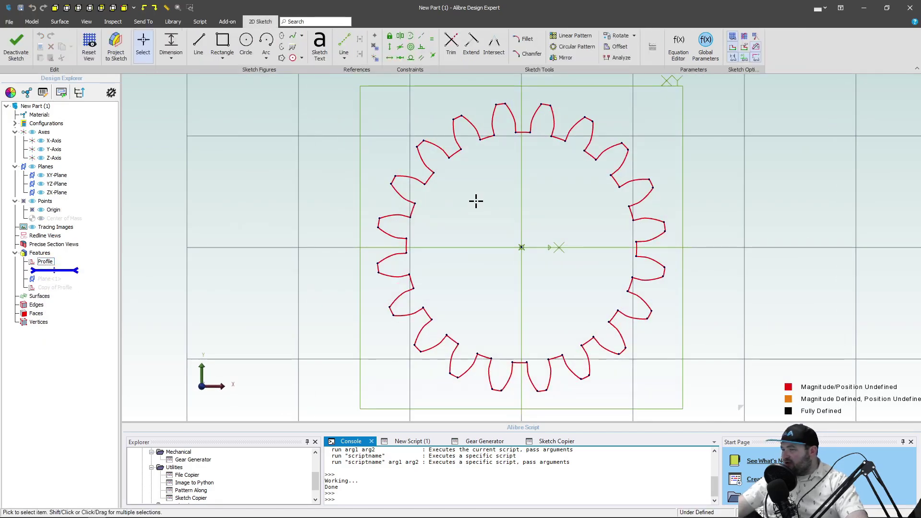
pyautogui.hotkey('ctrl', 'a')
pyautogui.rightClick(454, 157)
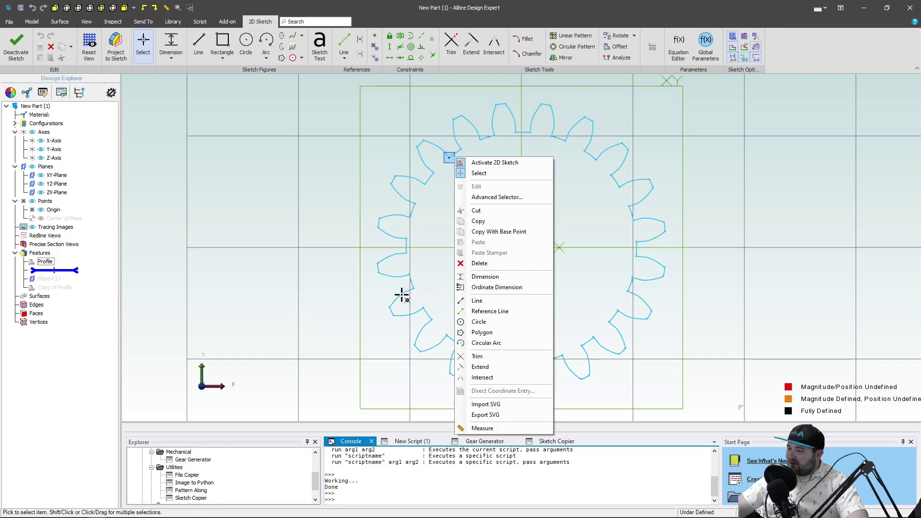
pyautogui.rightClick(404, 276)
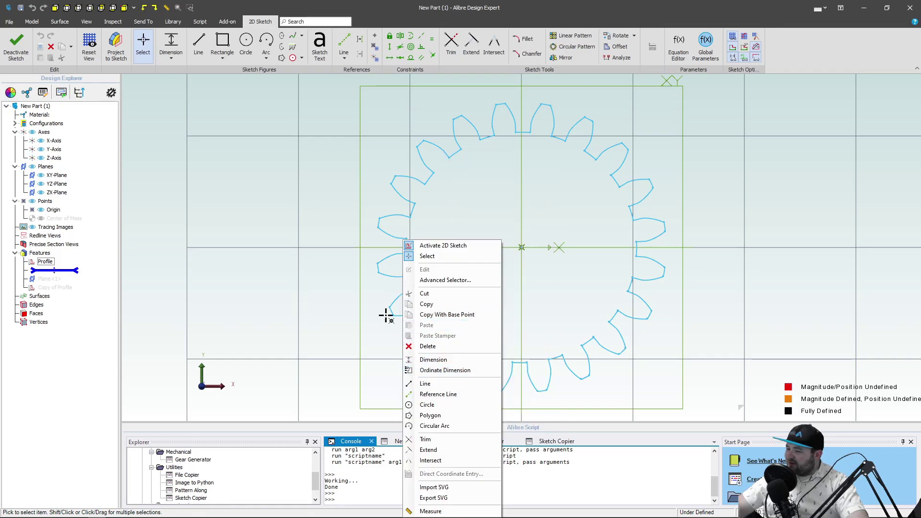
pyautogui.rightClick(394, 276)
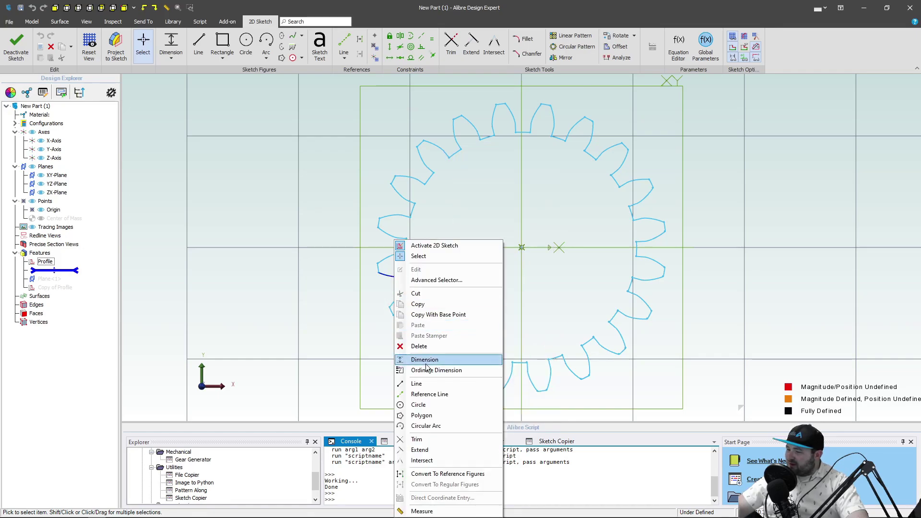
pyautogui.click(462, 474)
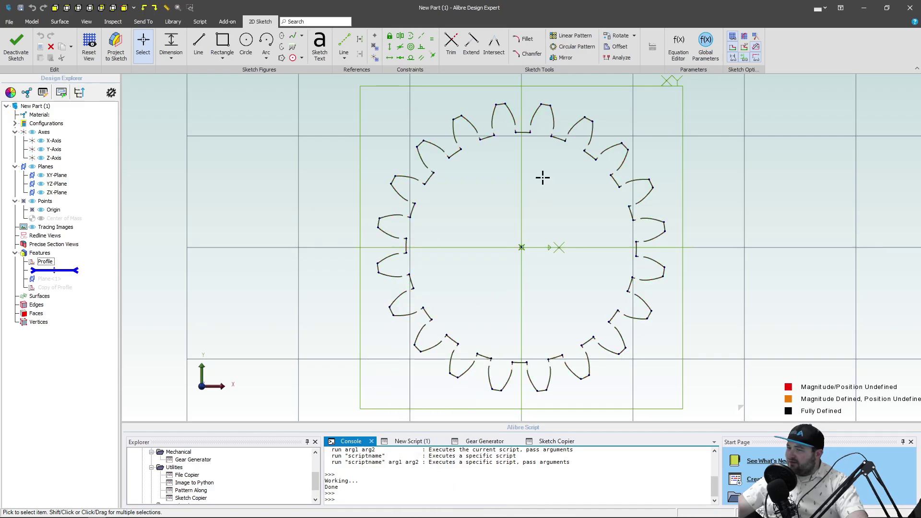
# - Convert the top tooth's tip and two side edges back to regular geometry
pyautogui.scroll(1, 528, 120)
pyautogui.scroll(4, 479, 216)
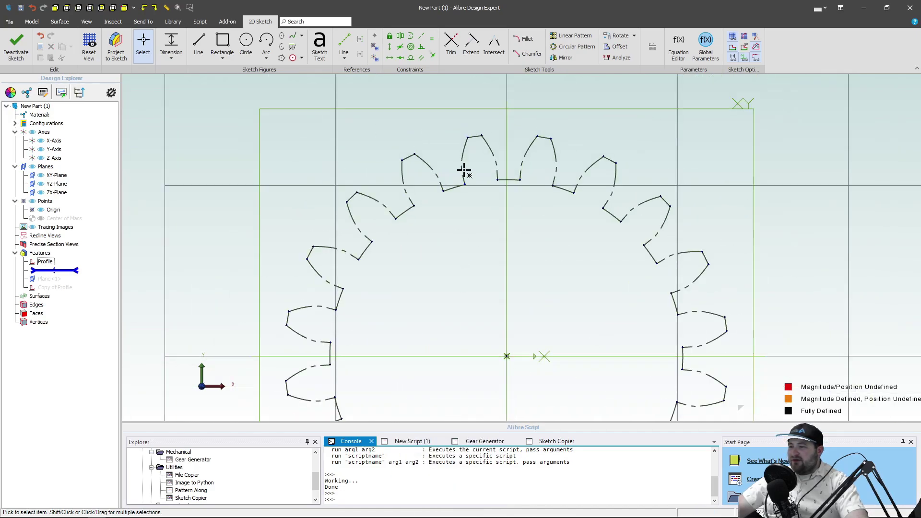
pyautogui.click(479, 132)
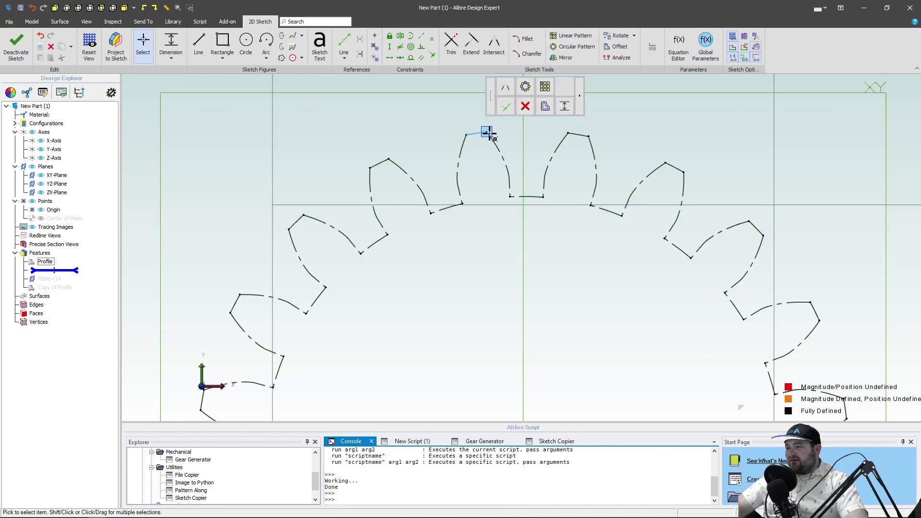
pyautogui.keyDown('shift'); pyautogui.click(464, 150); pyautogui.keyUp('shift')
pyautogui.keyDown('shift'); pyautogui.click(496, 147); pyautogui.keyUp('shift')
pyautogui.rightClick(459, 158)
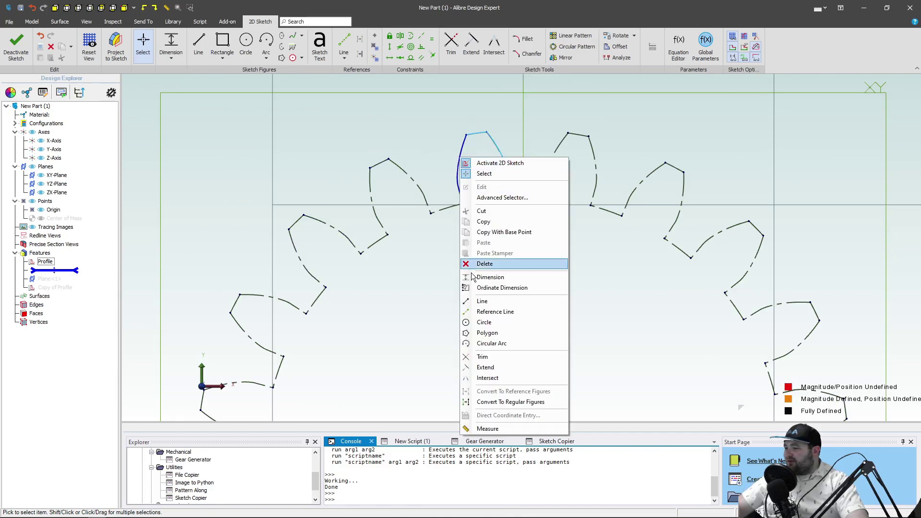
pyautogui.click(494, 406)
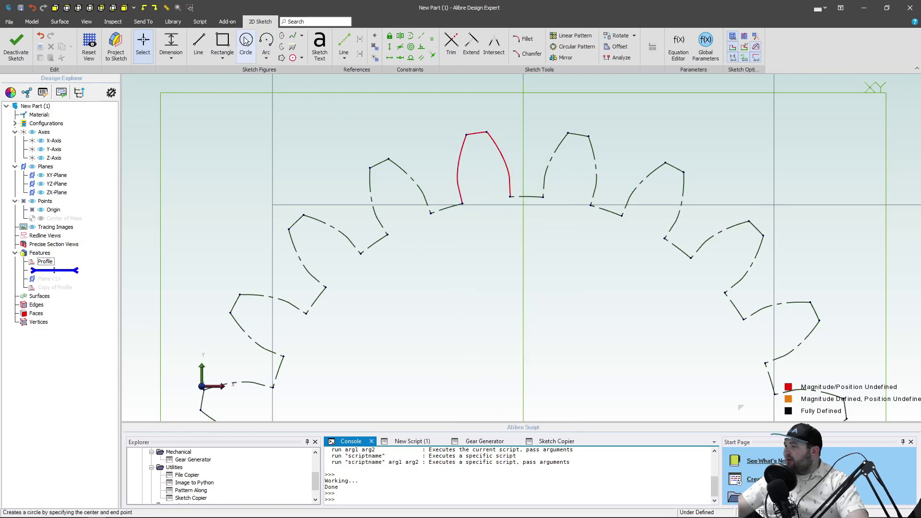
# - Close the tooth's base with an arc centred on the gear origin and exit the sketch
pyautogui.click(266, 41)
pyautogui.scroll(-2, 387, 96)
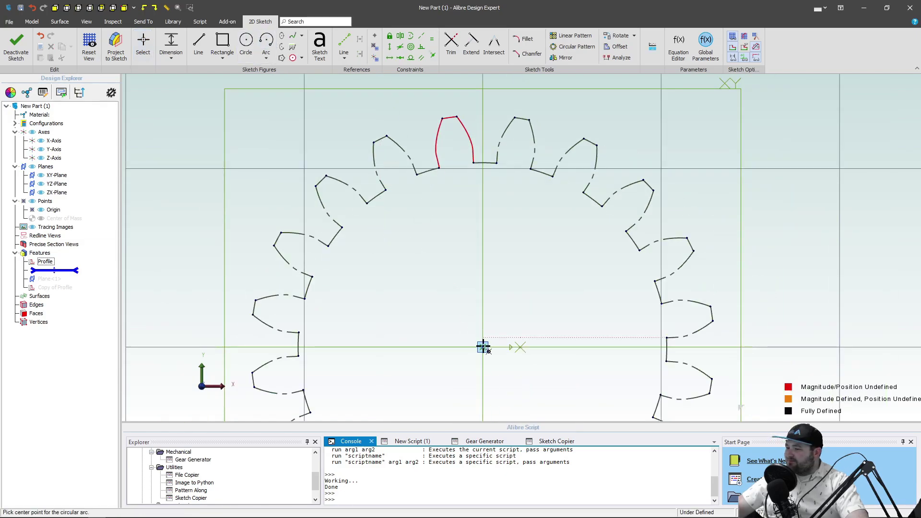
pyautogui.click(483, 347)
pyautogui.click(439, 168)
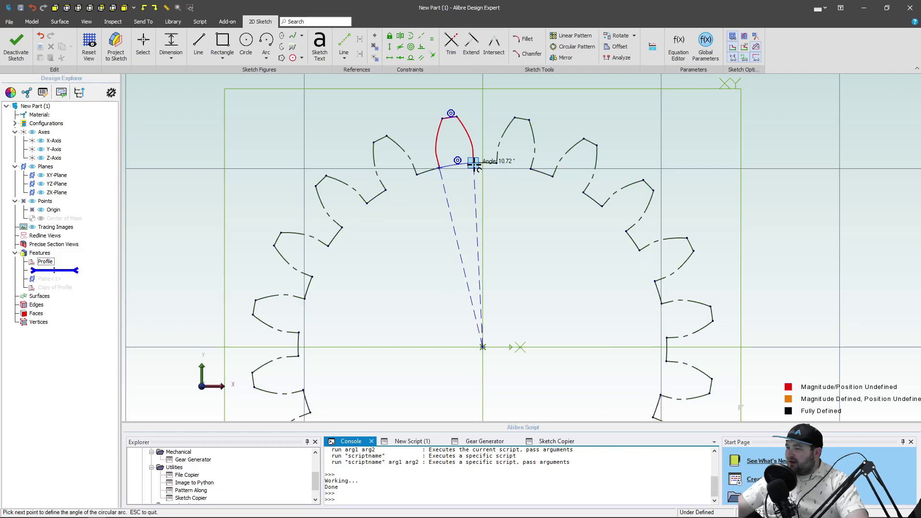
pyautogui.click(499, 199)
pyautogui.click(16, 43)
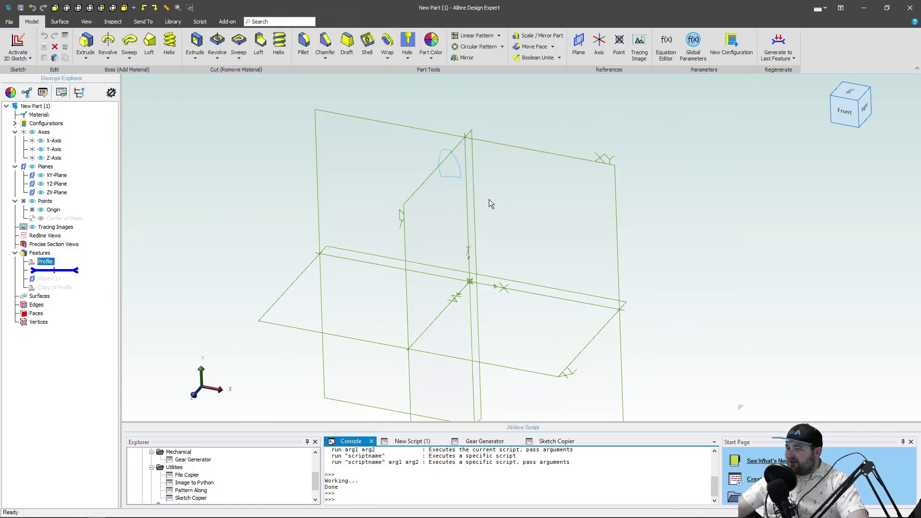
# - Roll forward past Copy of Profile, edit it, and make the gear outline reference geometry
pyautogui.moveTo(60, 274); pyautogui.dragTo(52, 289)
pyautogui.rightClick(53, 290)
pyautogui.click(72, 294)
pyautogui.scroll(4, 528, 88)
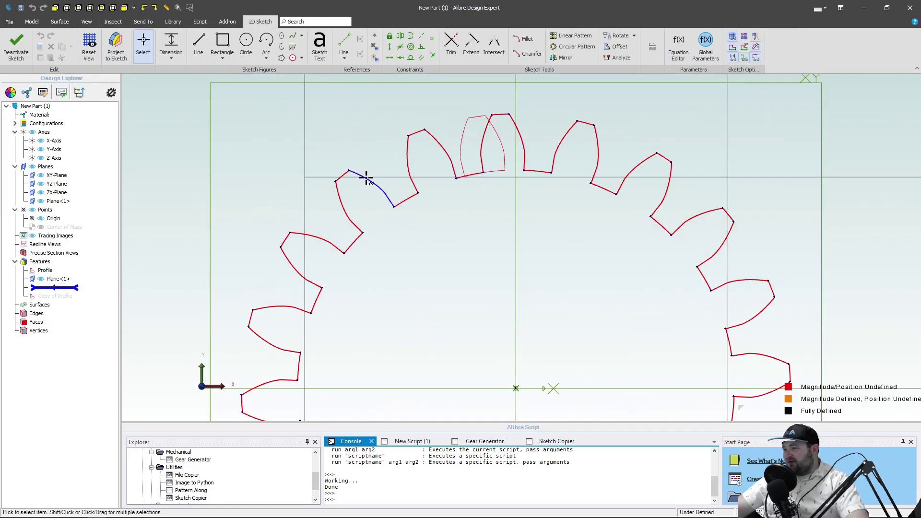
pyautogui.doubleClick(376, 191)
pyautogui.rightClick(377, 187)
pyautogui.click(422, 420)
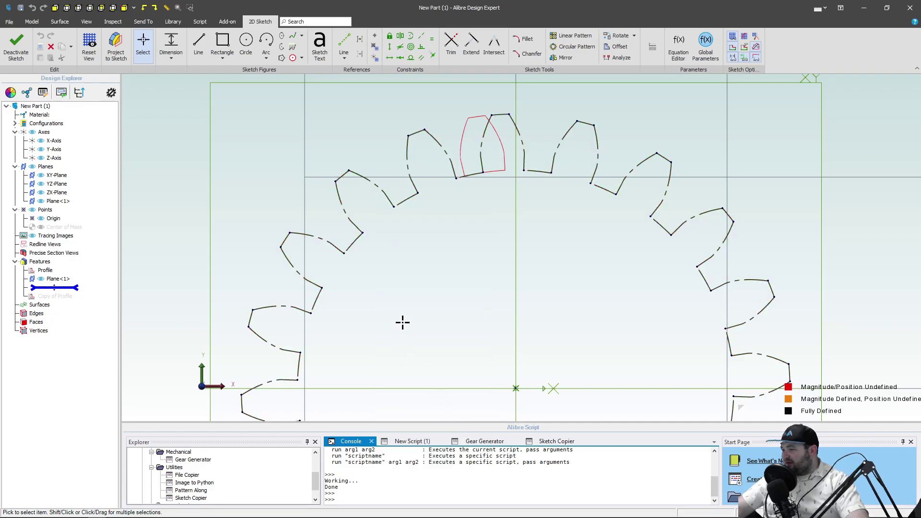
# - Restore the upper-left tooth's flanks to regular geometry and begin an origin-centred closing arc
pyautogui.click(350, 215)
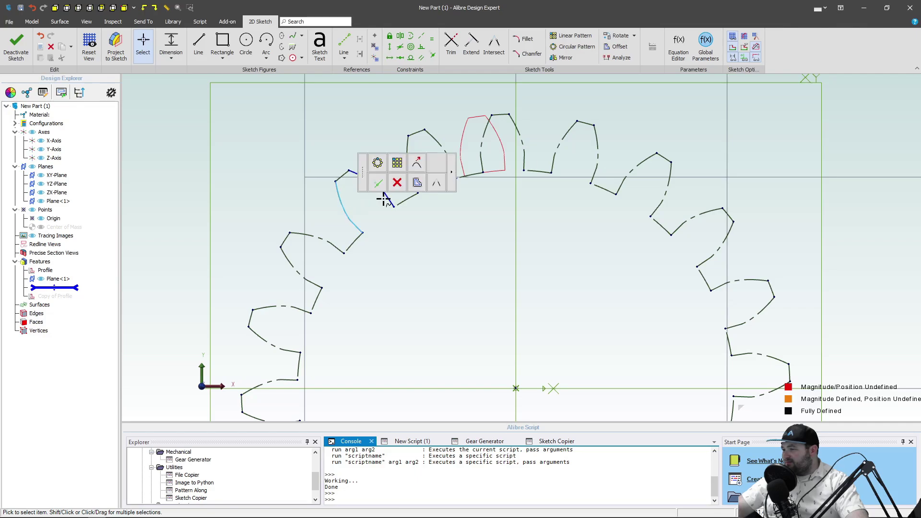
pyautogui.keyDown('shift'); pyautogui.click(384, 199); pyautogui.keyUp('shift')
pyautogui.rightClick(342, 176)
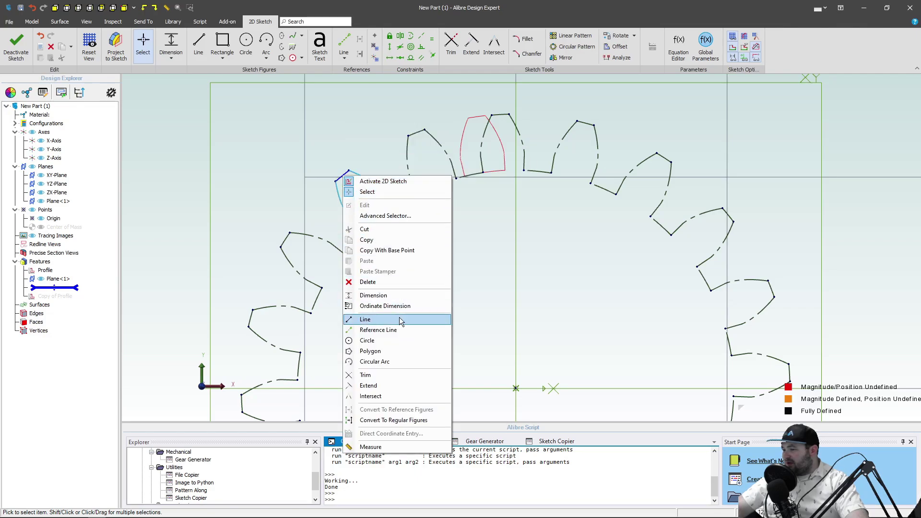
pyautogui.click(419, 418)
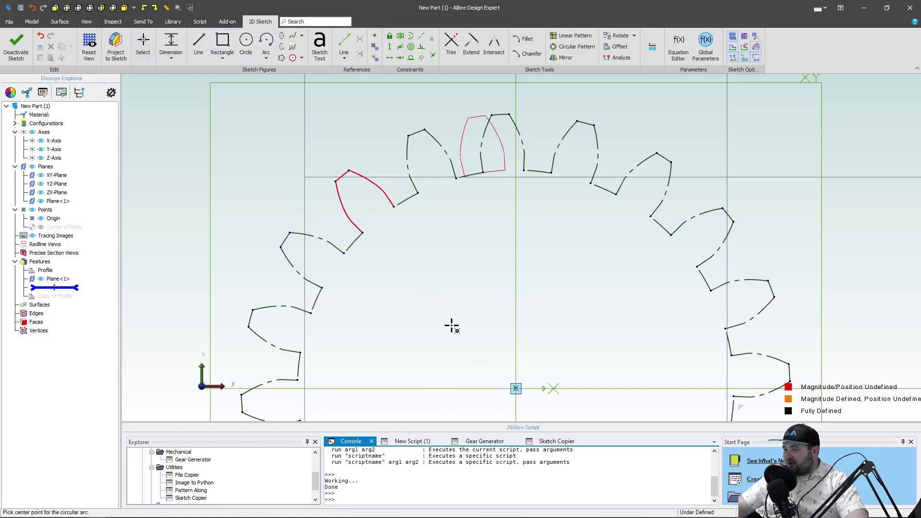
pyautogui.click(515, 388)
pyautogui.click(362, 232)
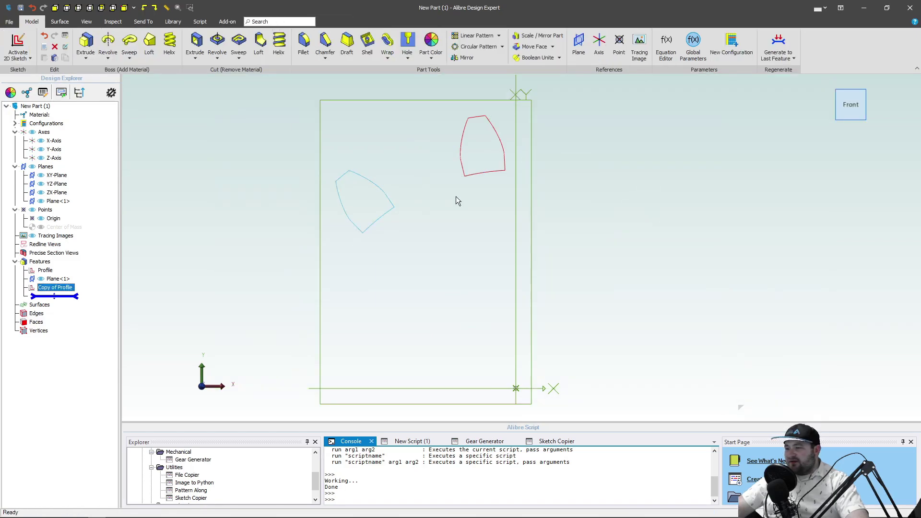
# - Create Loft<2> with the Profile and Copy of Profile teeth as cross sections
pyautogui.moveTo(456, 200)
pyautogui.mouseDown(button='middle')
pyautogui.moveTo(446, 220)
pyautogui.moveTo(447, 210)
pyautogui.mouseUp(button='middle')
pyautogui.click(499, 143)
pyautogui.moveTo(178, 150); pyautogui.dragTo(606, 161)
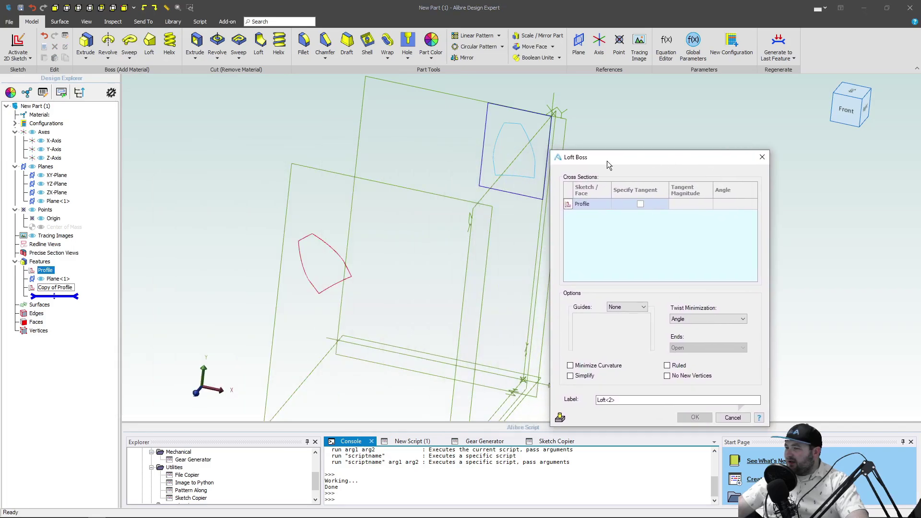
pyautogui.click(320, 241)
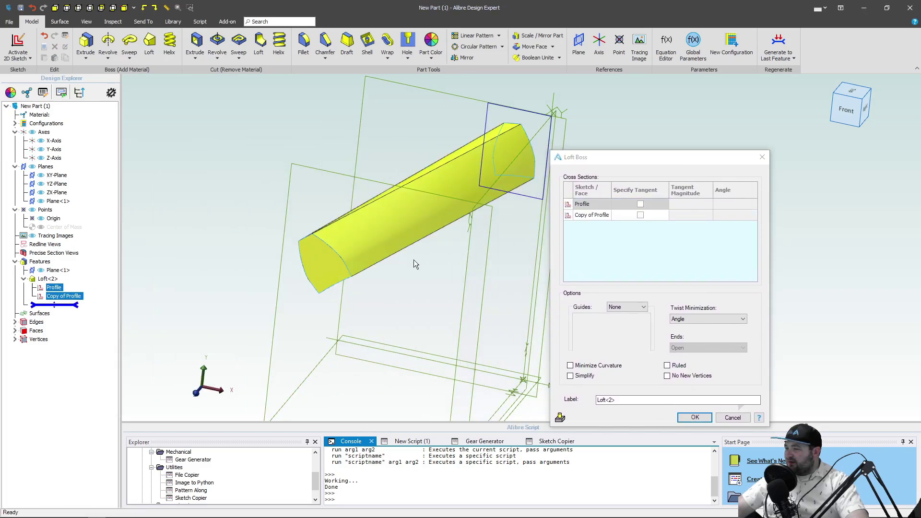
pyautogui.click(694, 417)
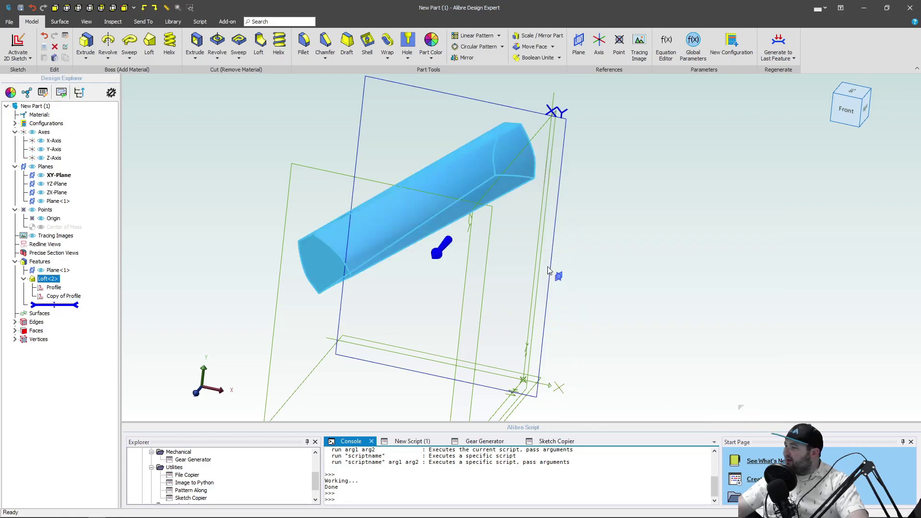
pyautogui.scroll(-3, 523, 230)
# - Sketch a circle on the XY-Plane and make it equal to the tooth's curved edge
pyautogui.click(341, 216)
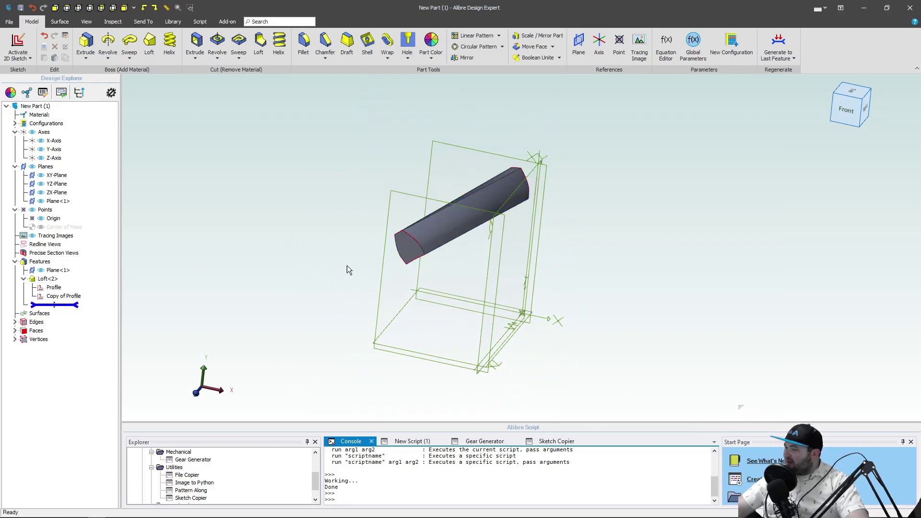
pyautogui.click(13, 45)
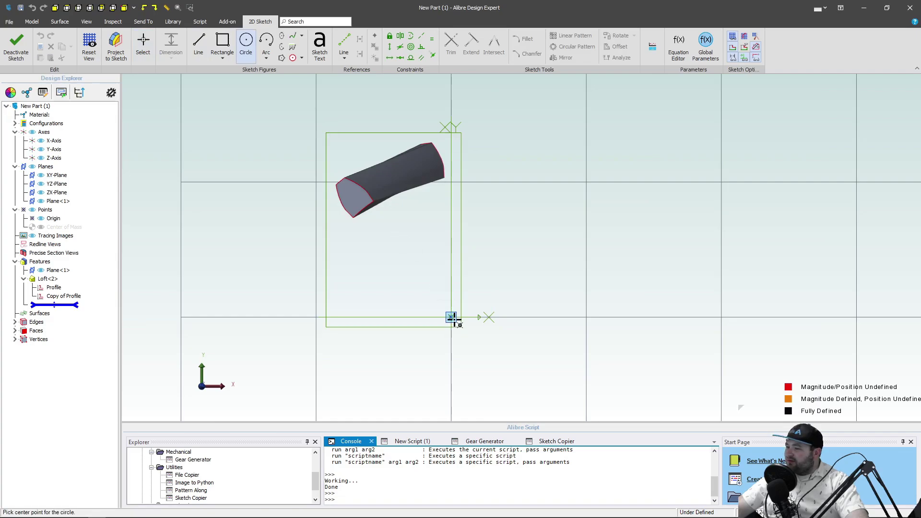
pyautogui.press('Escape')
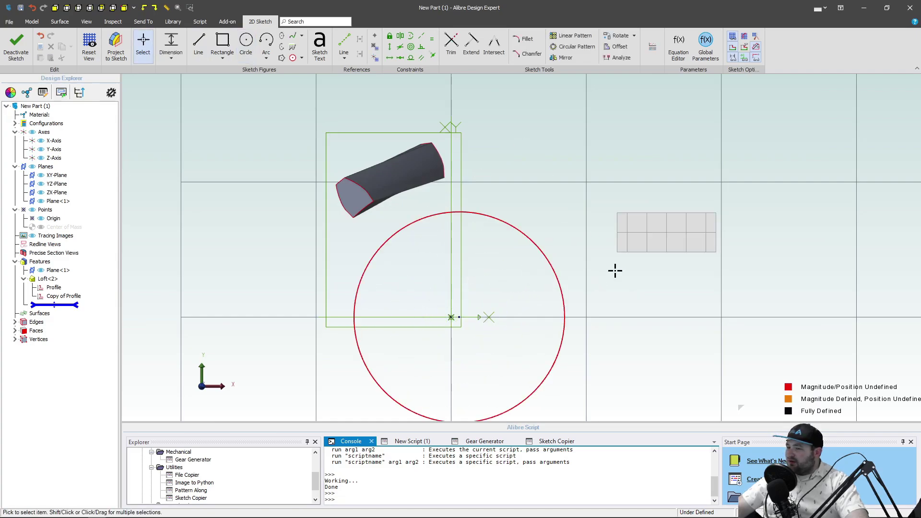
pyautogui.rightClick(553, 263)
pyautogui.click(622, 236)
pyautogui.rightClick(558, 237)
pyautogui.click(625, 212)
pyautogui.moveTo(625, 211); pyautogui.dragTo(509, 204, button='middle')
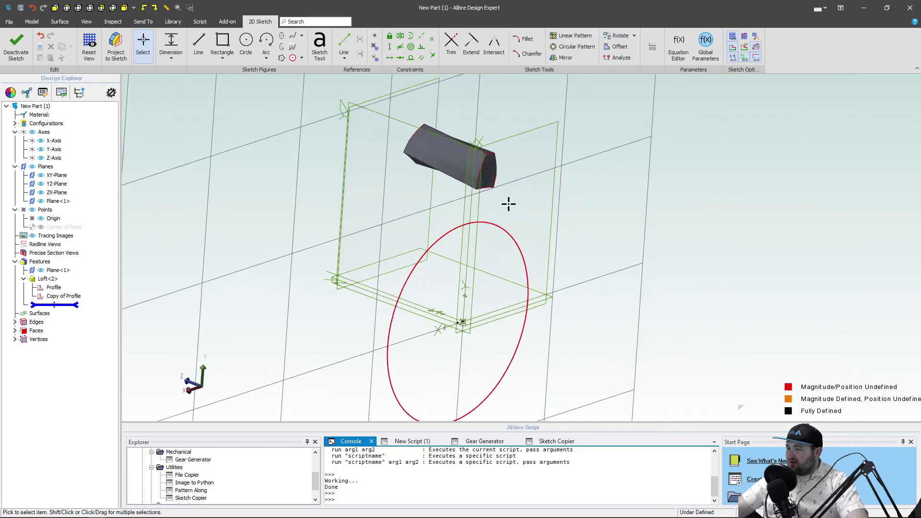
pyautogui.click(485, 188)
pyautogui.click(488, 223)
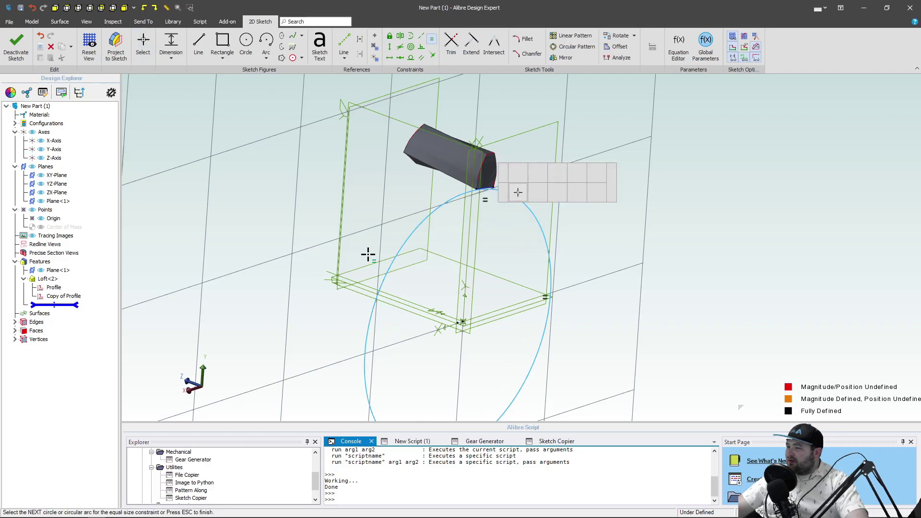
# - Make the circle's centre coincident with the tooth vertex and deactivate the sketch
pyautogui.moveTo(281, 227)
pyautogui.mouseDown(button='middle')
pyautogui.moveTo(326, 226)
pyautogui.moveTo(363, 259)
pyautogui.mouseUp(button='middle')
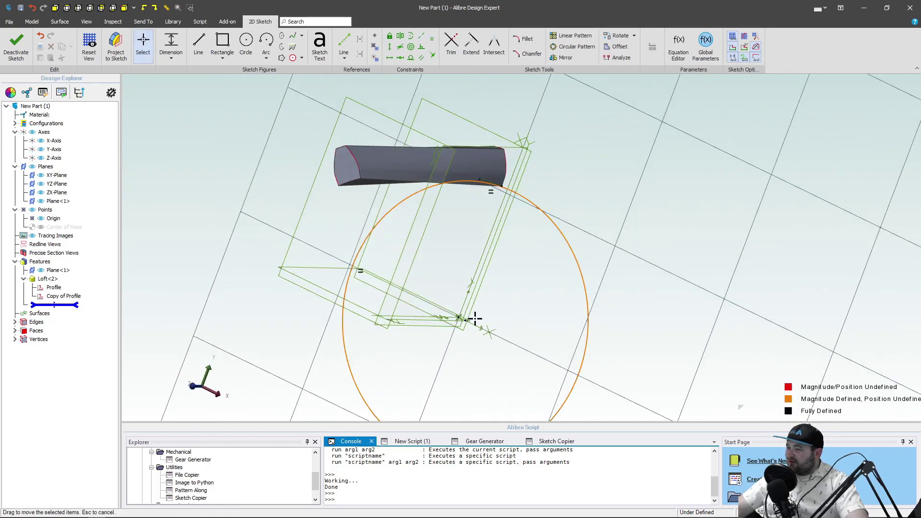
pyautogui.moveTo(459, 319); pyautogui.dragTo(513, 321)
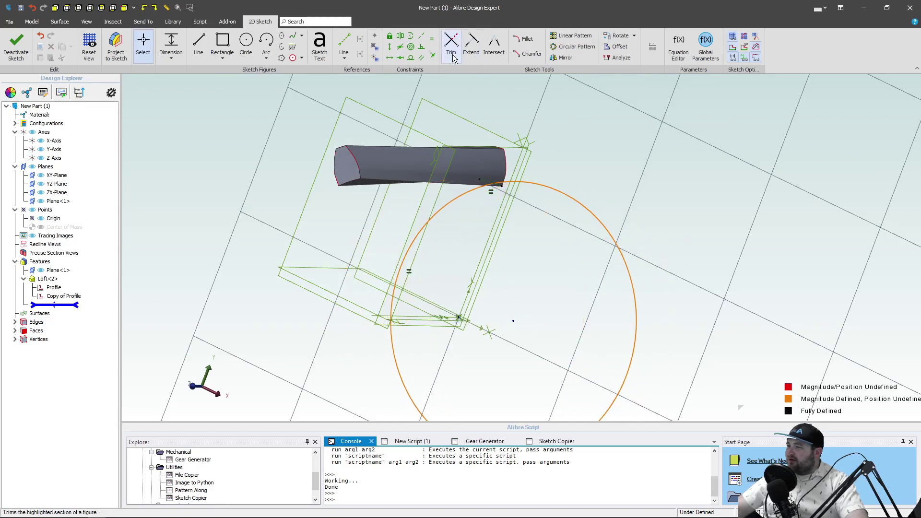
pyautogui.click(458, 315)
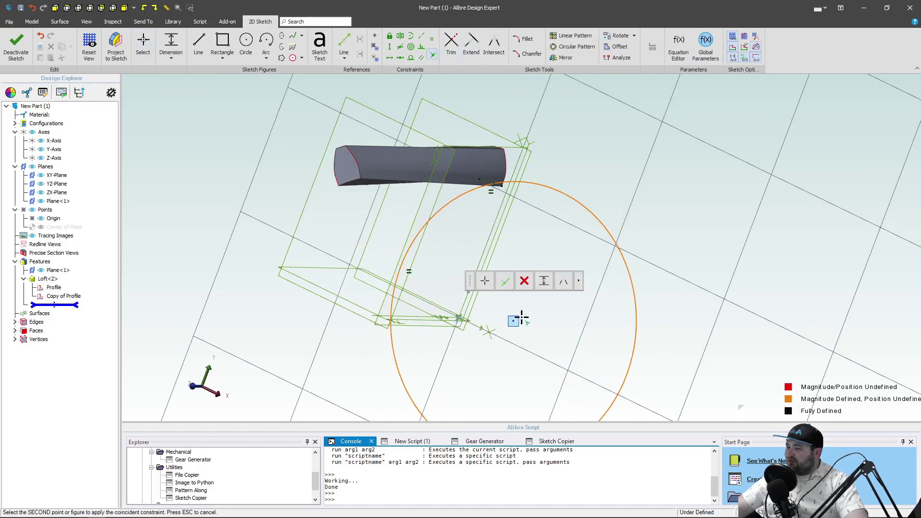
pyautogui.click(516, 320)
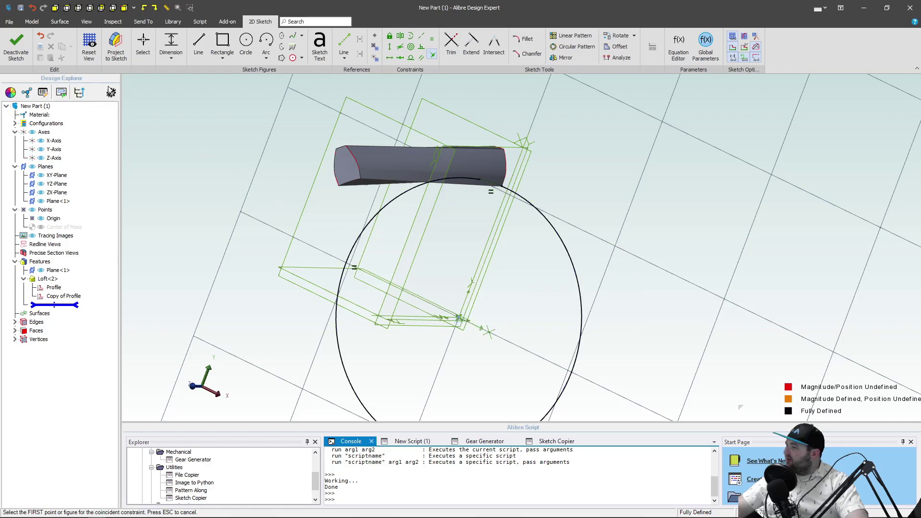
pyautogui.click(17, 48)
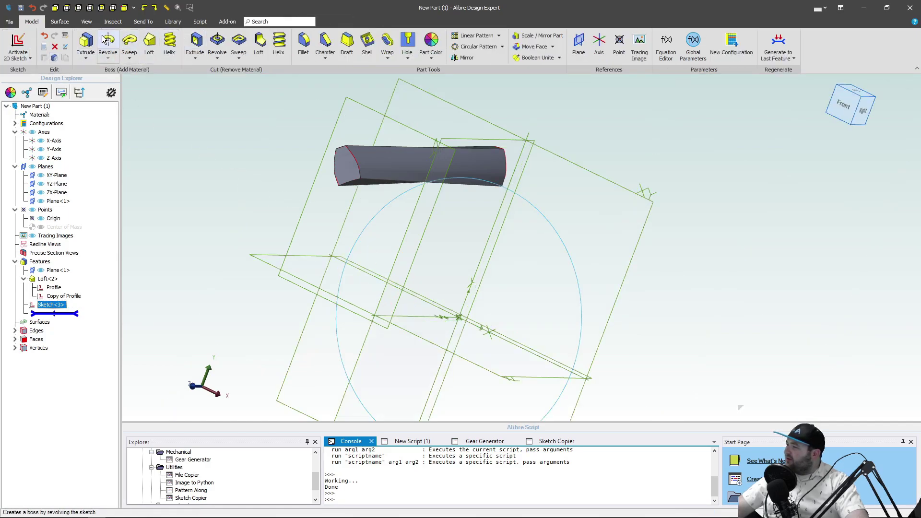
# - Extrude the hub circle To Geometry, ending at the loft's end face
pyautogui.click(86, 43)
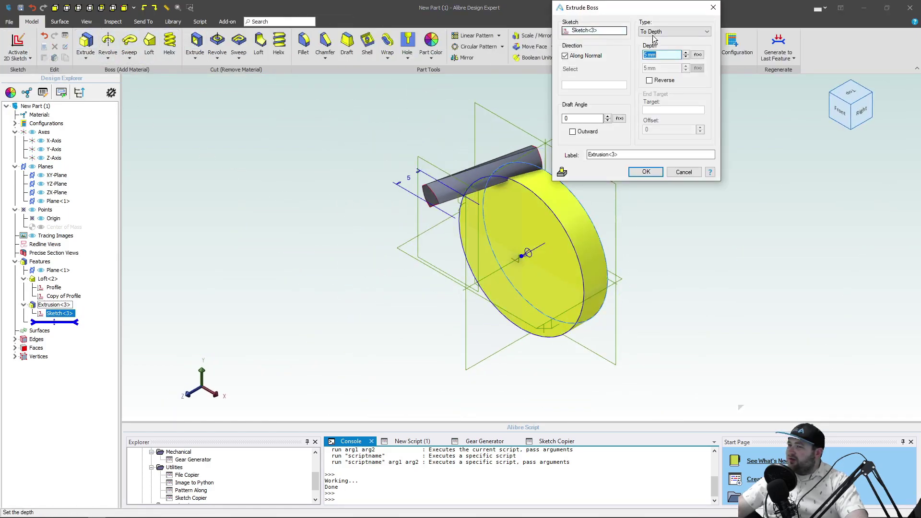
pyautogui.click(654, 32)
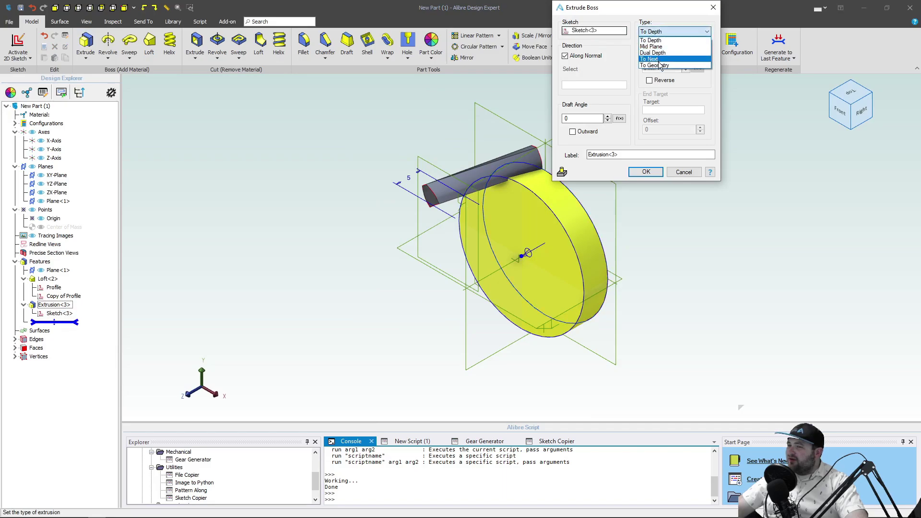
pyautogui.click(432, 197)
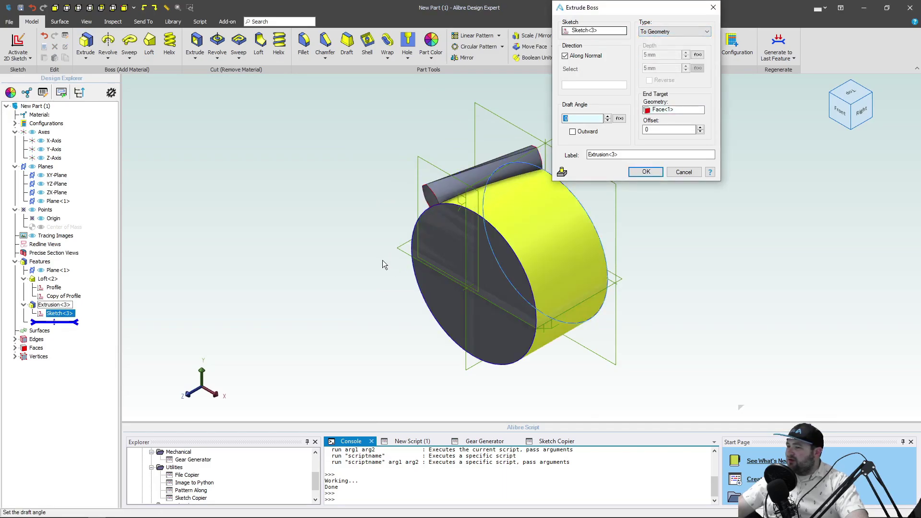
pyautogui.click(646, 172)
pyautogui.moveTo(328, 228); pyautogui.dragTo(442, 233, button='right')
# - Circular-pattern Loft<2> into 20 equally spaced instances around the Z-Axis
pyautogui.scroll(2, 442, 234)
pyautogui.click(473, 46)
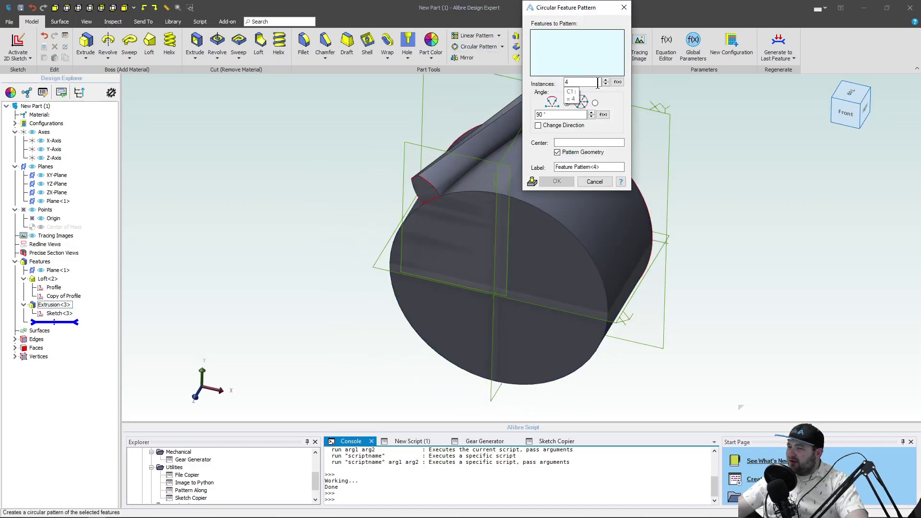
pyautogui.press('BackSpace')
pyautogui.write('20')
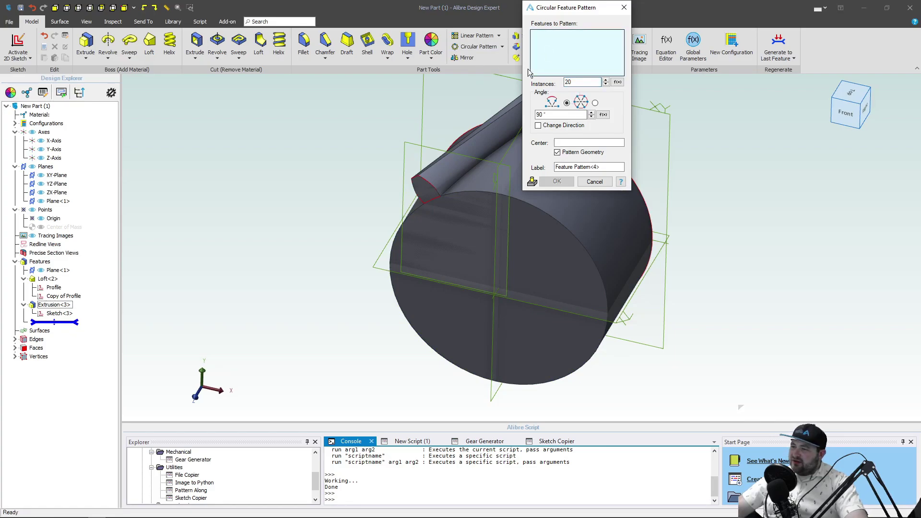
pyautogui.click(483, 140)
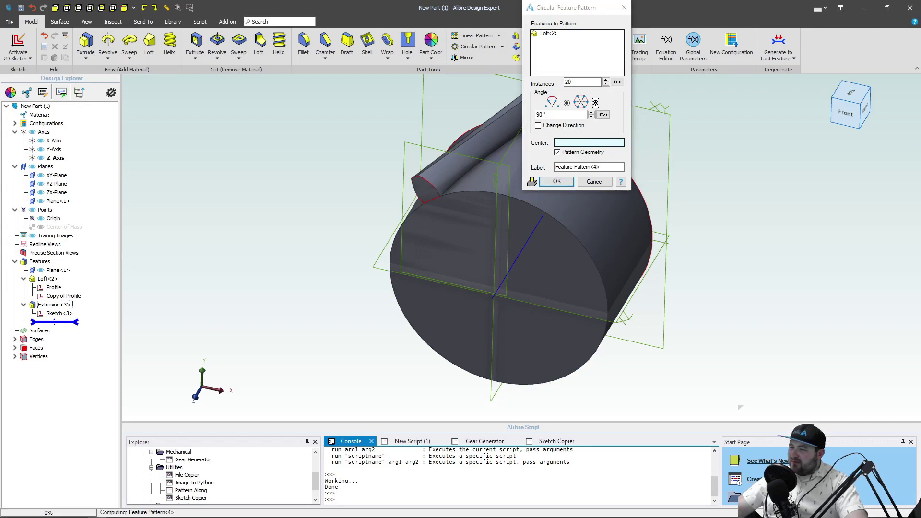
pyautogui.click(518, 255)
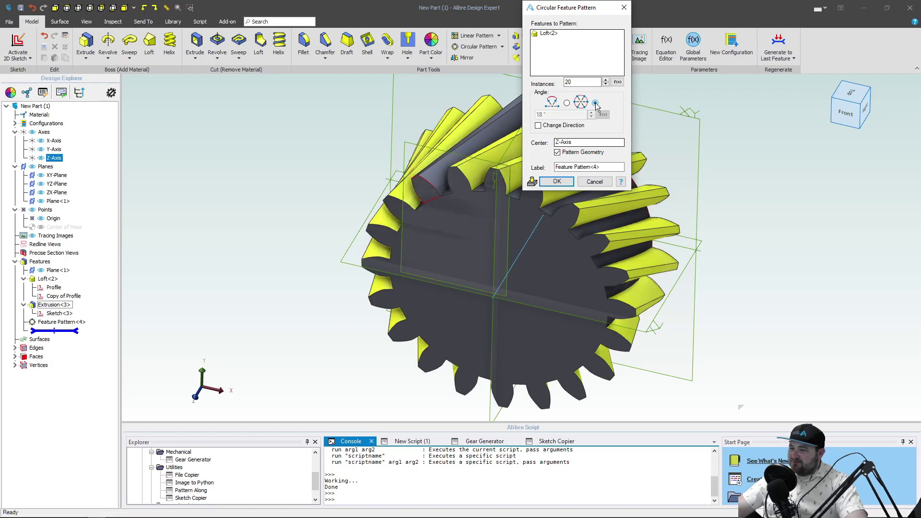
pyautogui.click(557, 182)
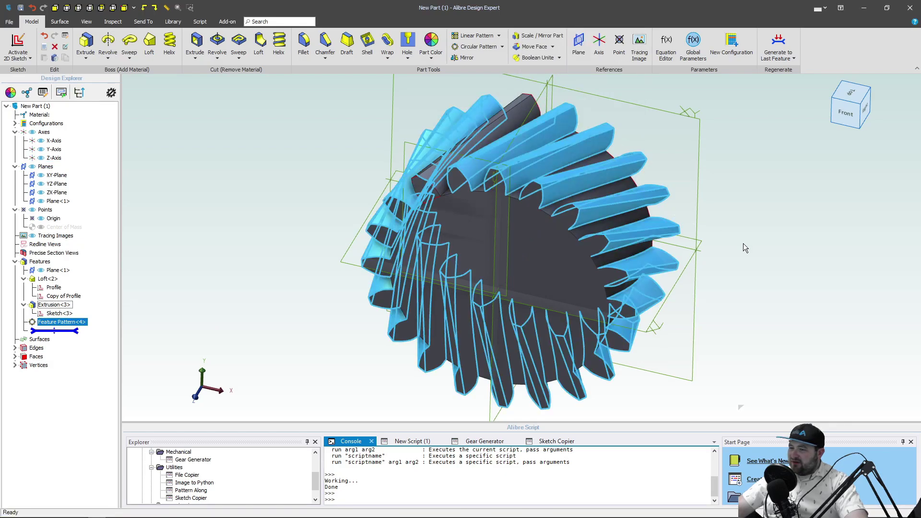
pyautogui.hotkey('ctrl', '6')
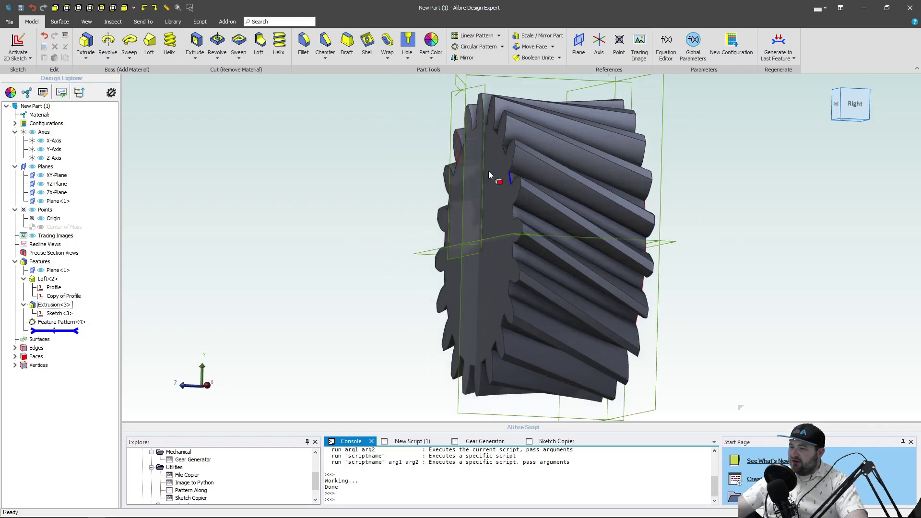
pyautogui.moveTo(489, 171); pyautogui.dragTo(425, 185, button='middle')
pyautogui.scroll(-5, 354, 134)
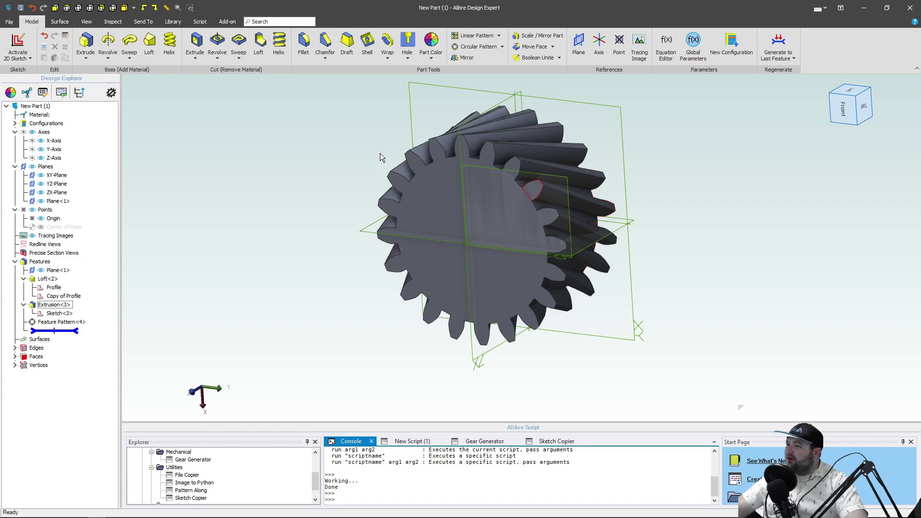
# - Mirror Loft<2>, Feature Pattern<4> and Extrusion<3> across the gear's front face
pyautogui.click(470, 57)
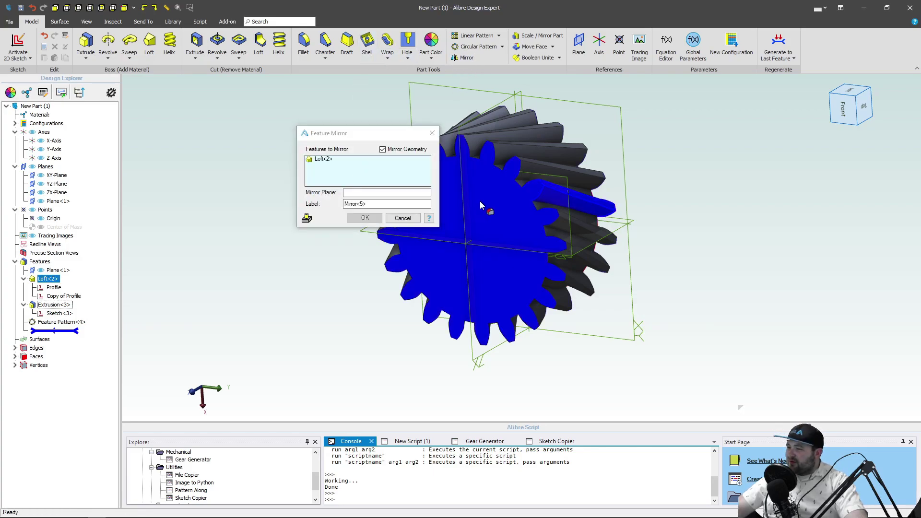
pyautogui.moveTo(515, 194); pyautogui.dragTo(534, 174, button='middle')
pyautogui.click(534, 178)
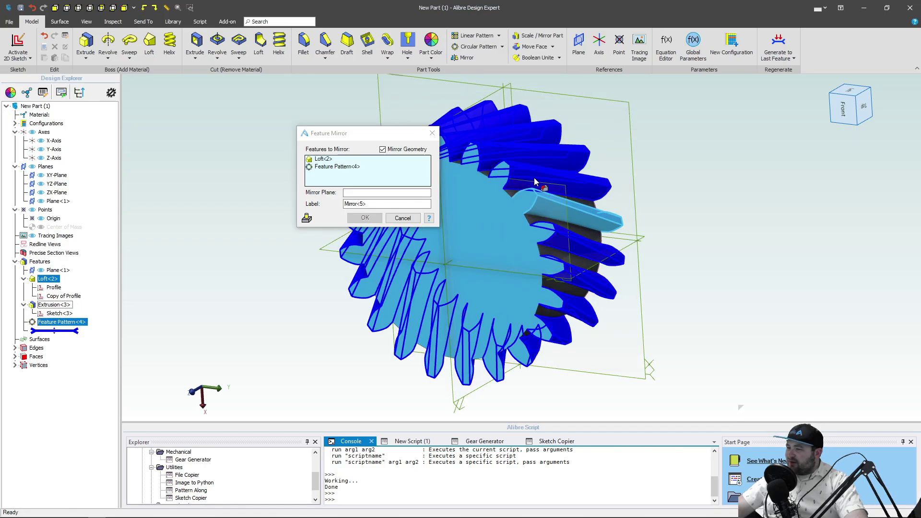
pyautogui.scroll(3, 543, 217)
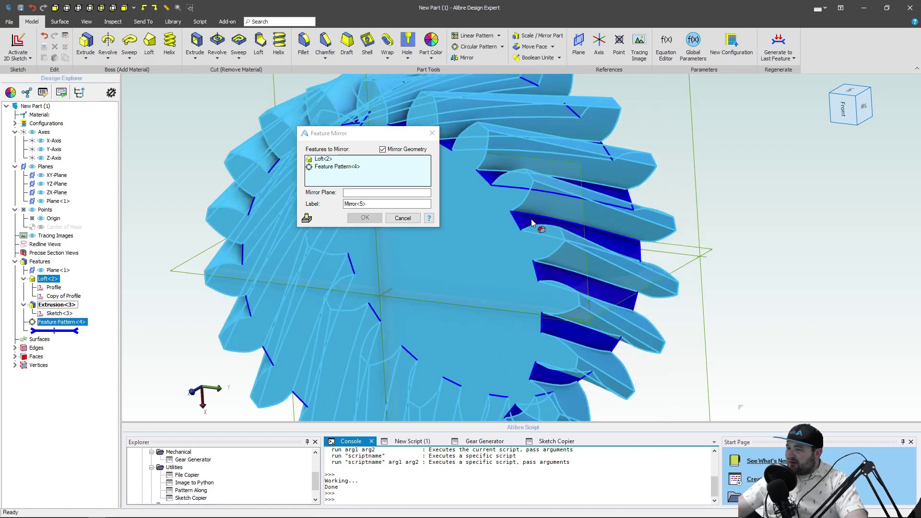
pyautogui.click(533, 223)
pyautogui.scroll(-5, 547, 221)
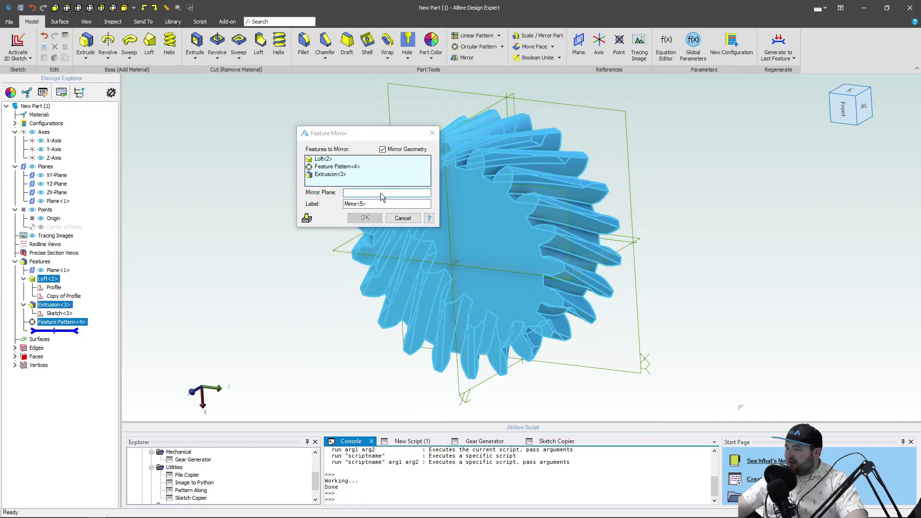
pyautogui.click(468, 214)
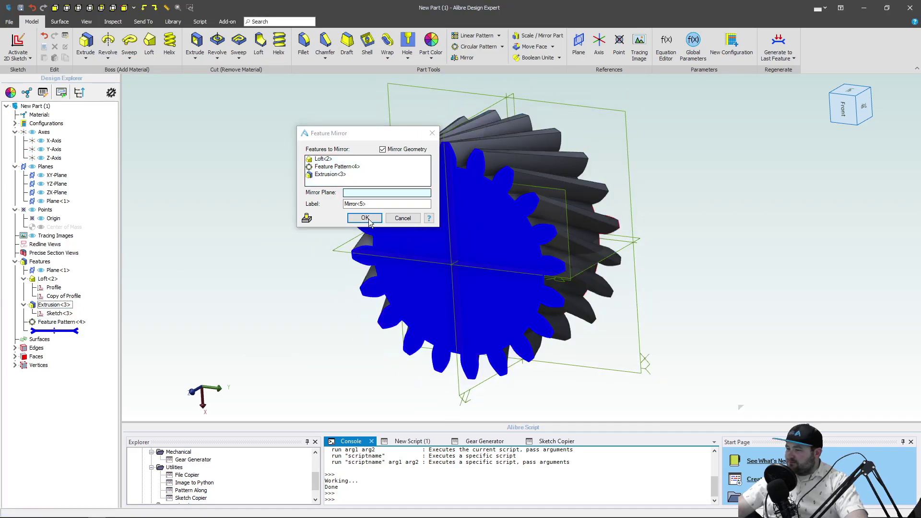
pyautogui.click(366, 218)
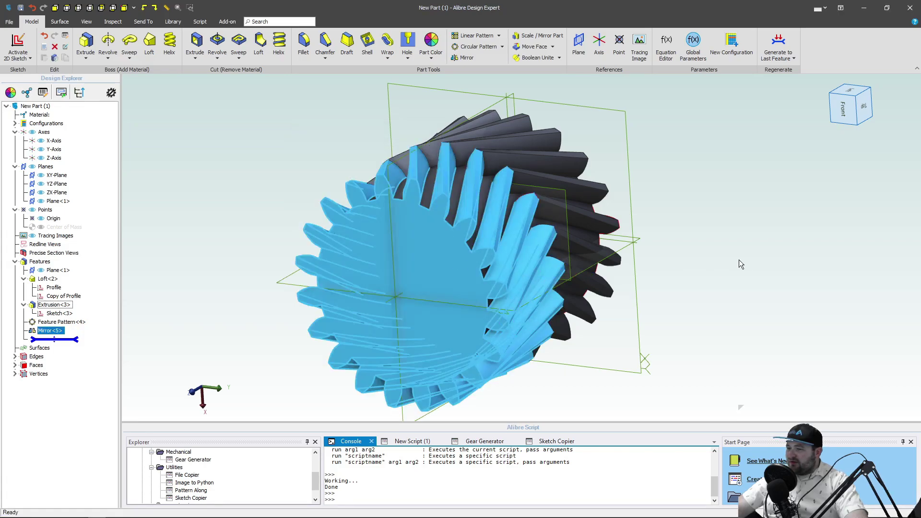
pyautogui.moveTo(735, 263); pyautogui.dragTo(435, 313, button='middle')
pyautogui.scroll(3, 435, 312)
pyautogui.scroll(-1, 424, 297)
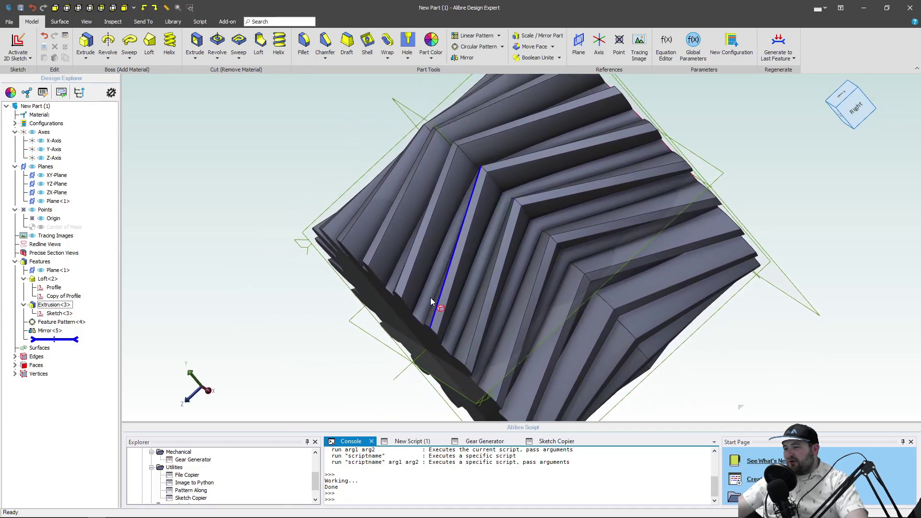
pyautogui.scroll(-2, 424, 297)
pyautogui.moveTo(431, 292); pyautogui.dragTo(413, 222, button='middle')
pyautogui.scroll(3, 413, 288)
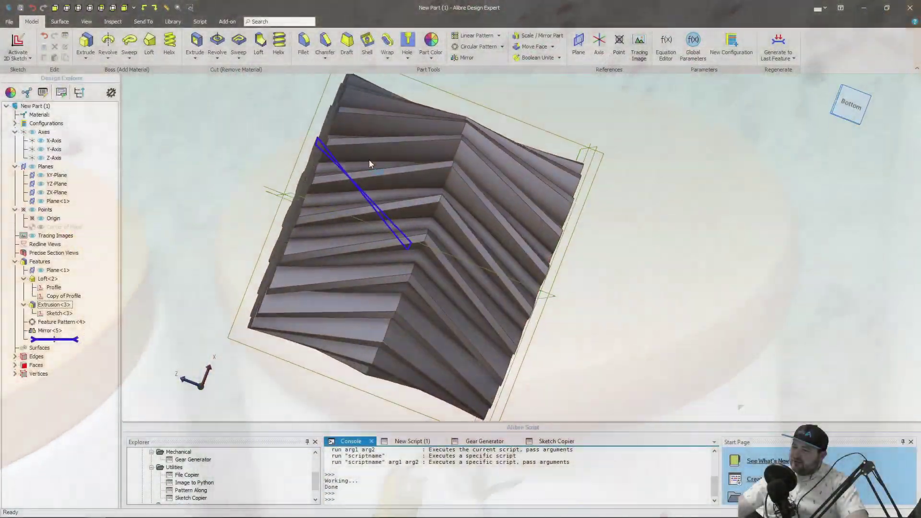
pyautogui.moveTo(370, 164); pyautogui.dragTo(411, 185, button='middle')
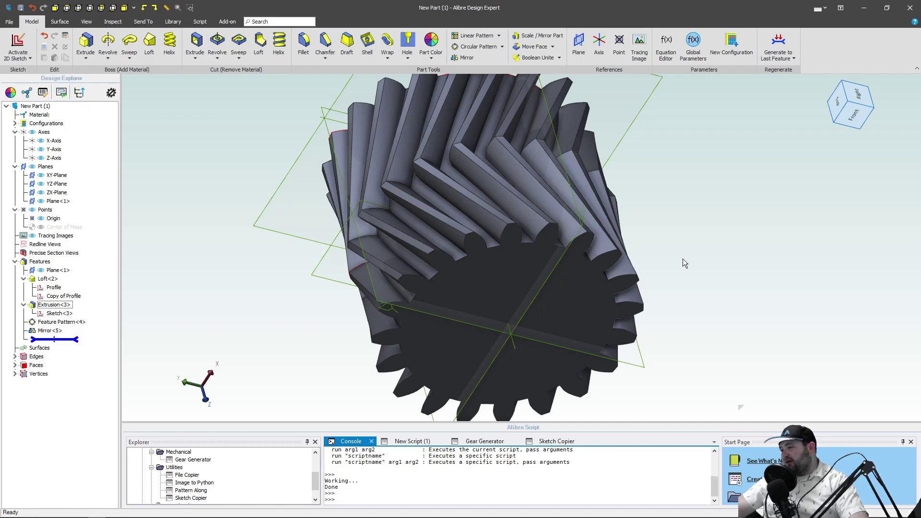
pyautogui.moveTo(649, 268); pyautogui.dragTo(659, 265, button='middle')
pyautogui.click(658, 263)
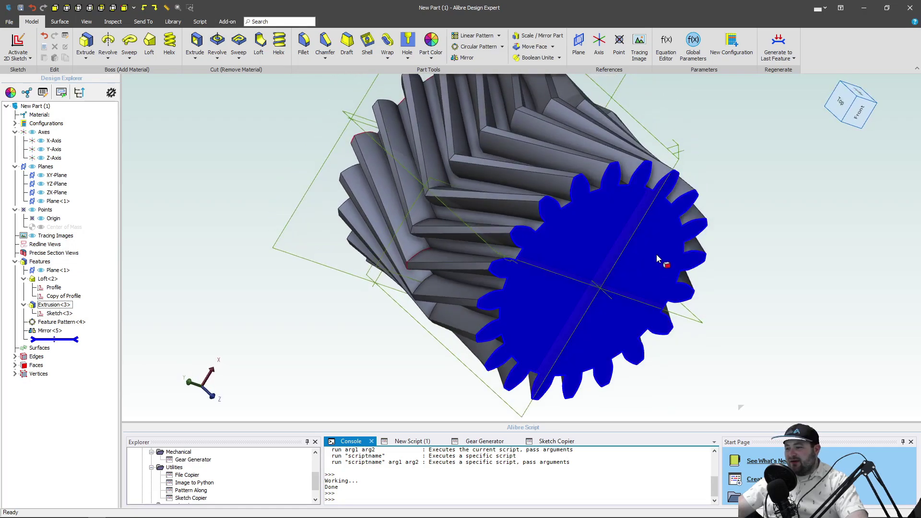